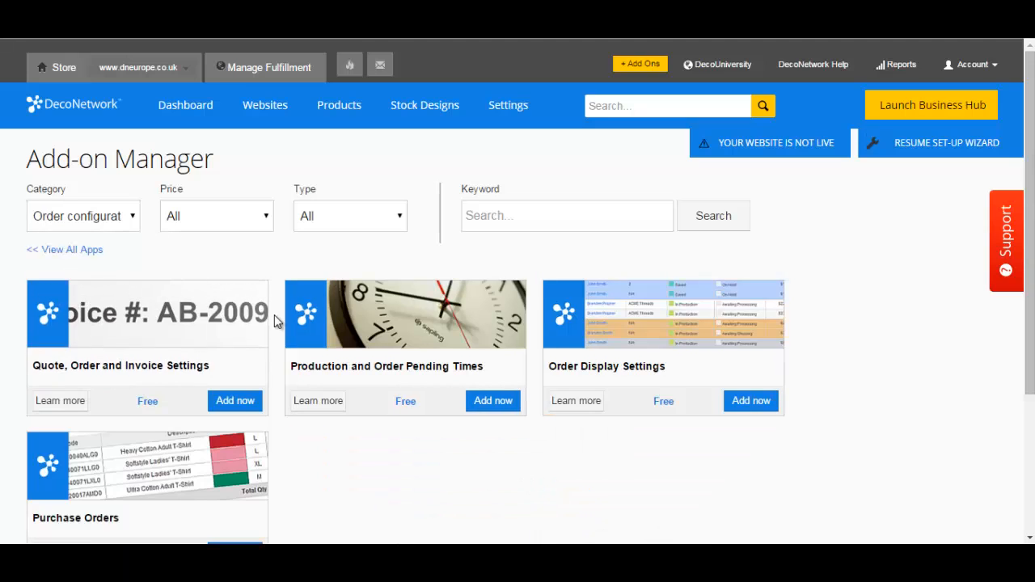
Add the free Purchase Orders add-on to the store
scroll(275, 321, down, 3)
click(243, 350)
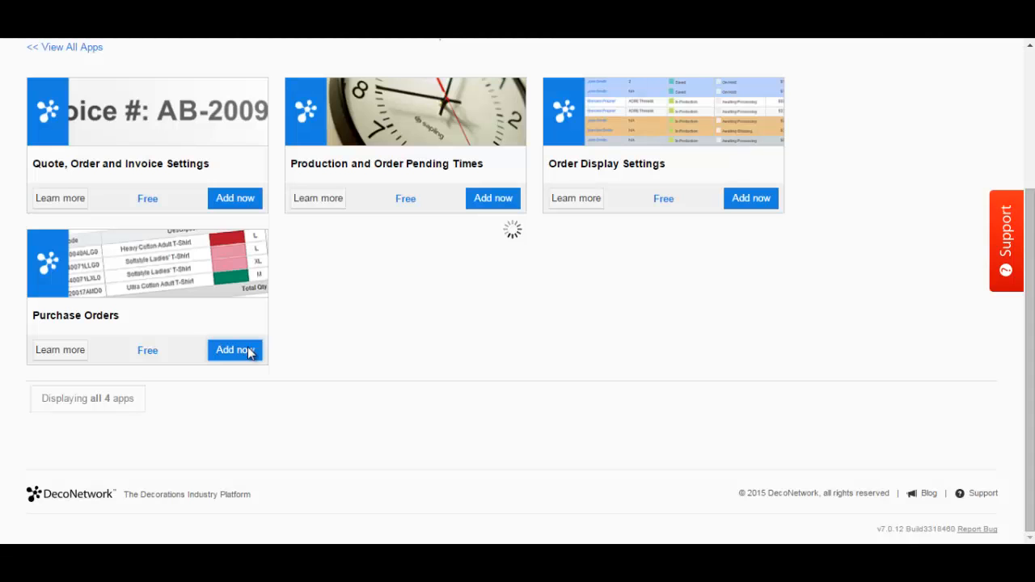
scroll(541, 326, up, 3)
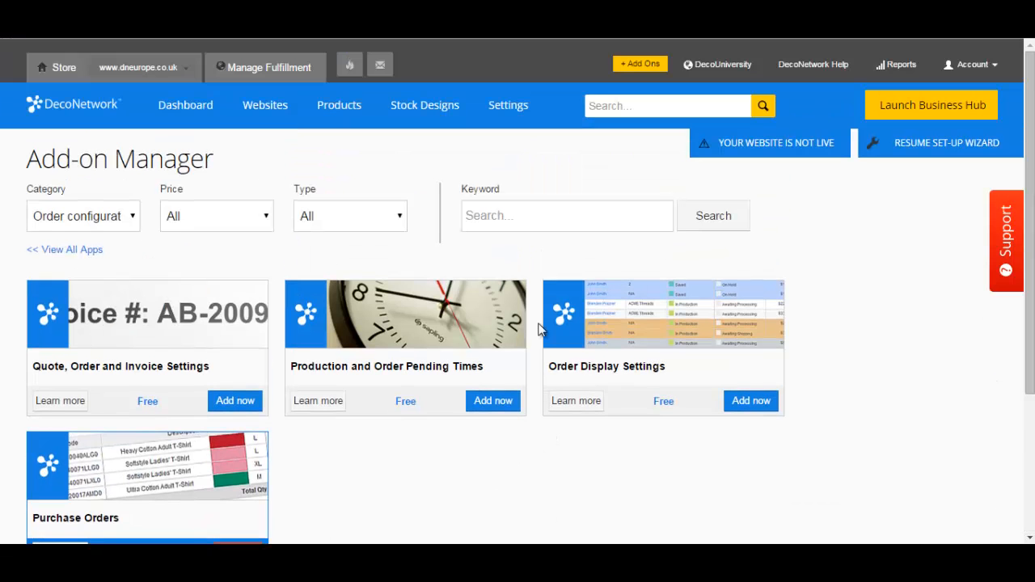
In the Purchase Order Settings, set the purchase order number prefix to "dn" and the suffix to "europe"
click(510, 105)
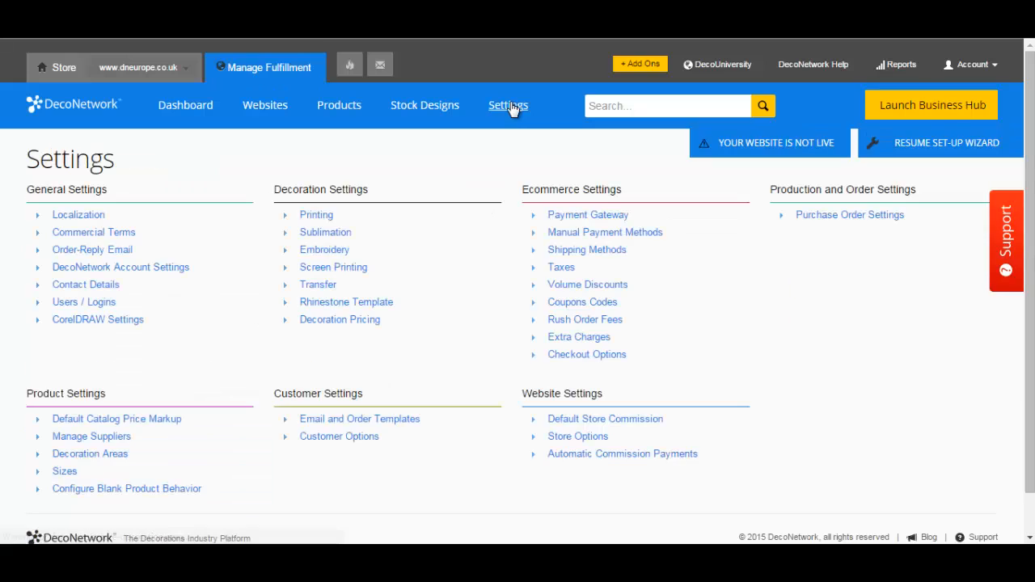
click(876, 219)
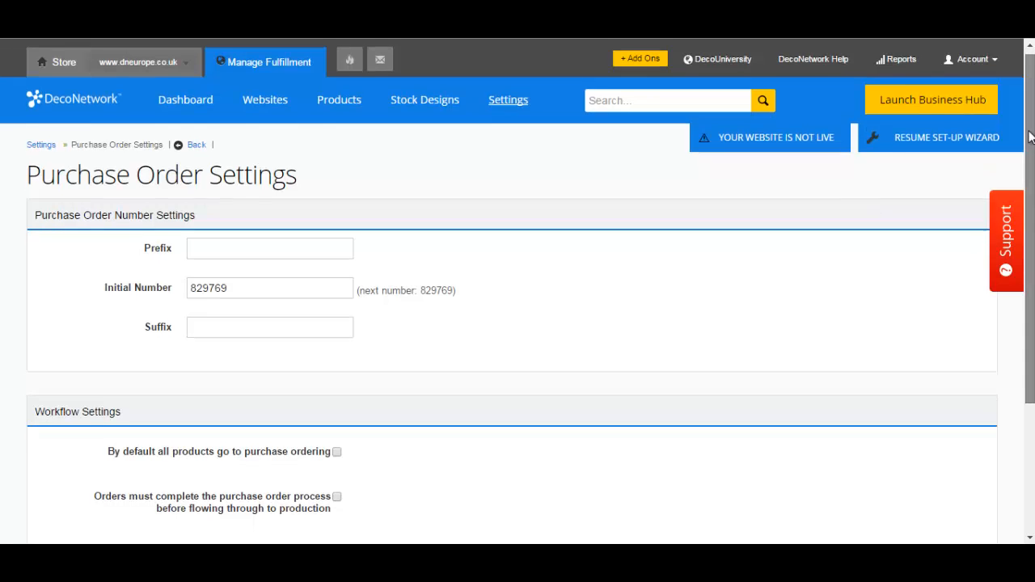
drag(1029, 123, 1030, 187)
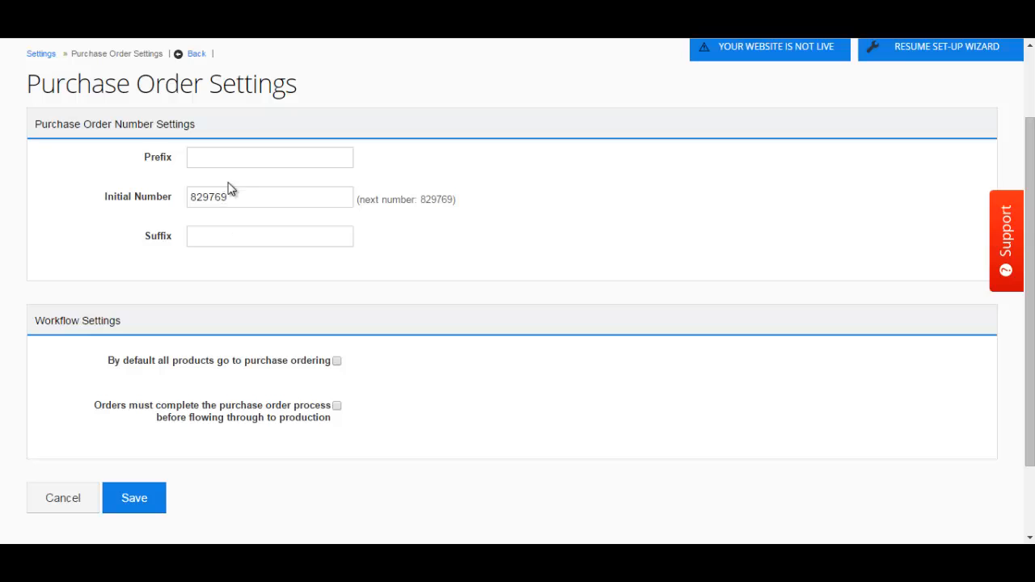
click(227, 158)
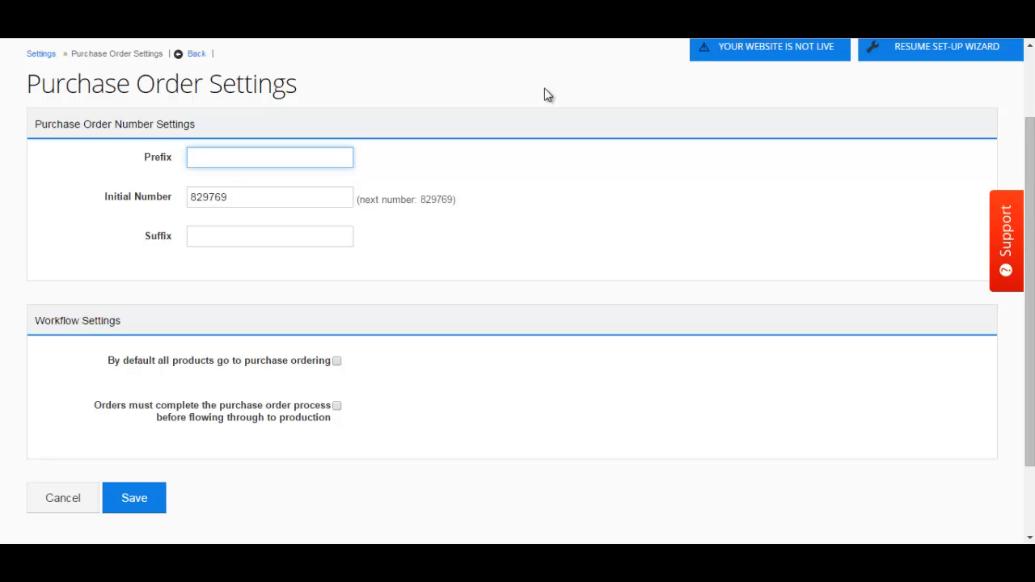
click(234, 246)
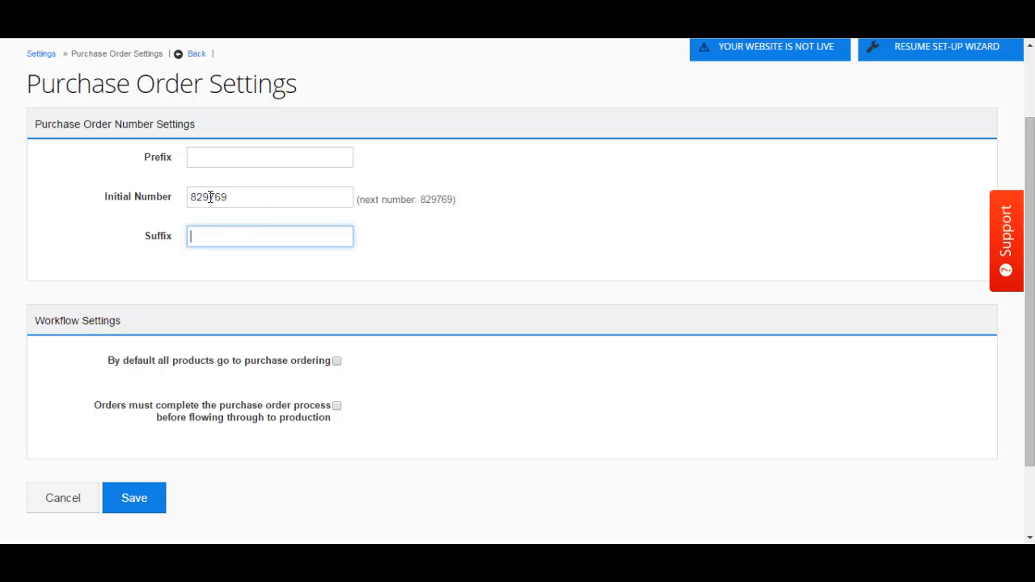
click(237, 160)
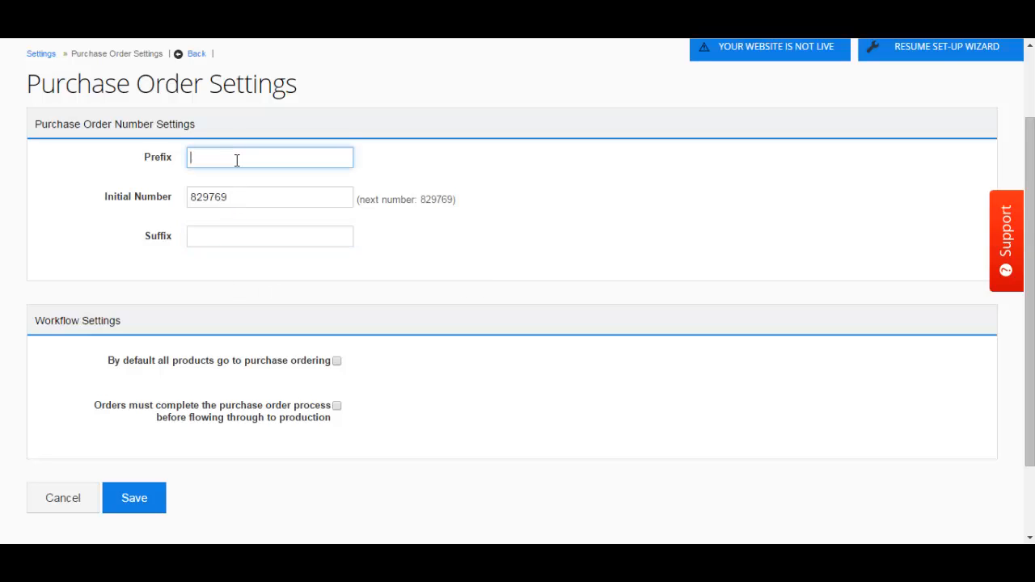
text(dn)
click(262, 236)
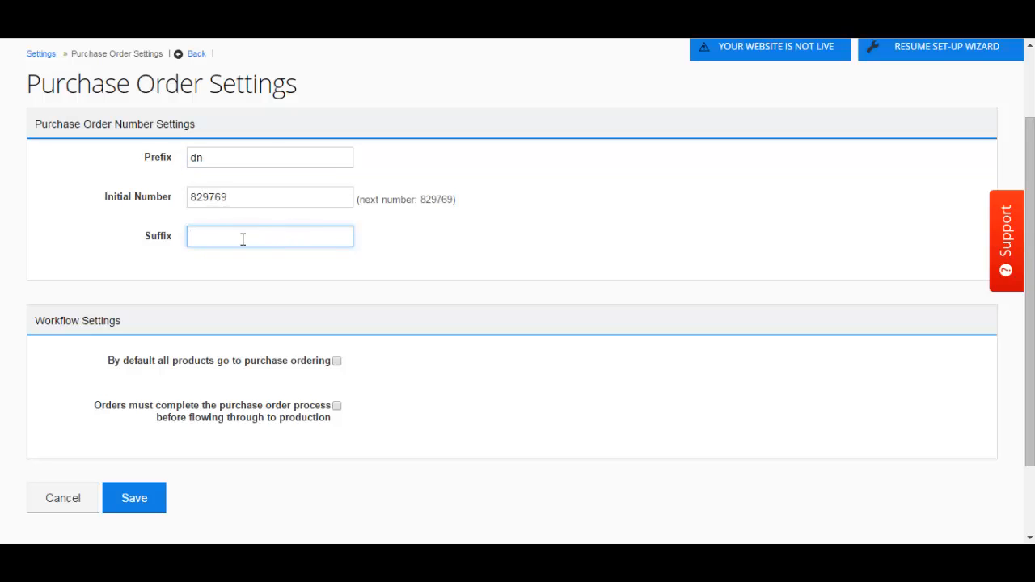
text(europe)
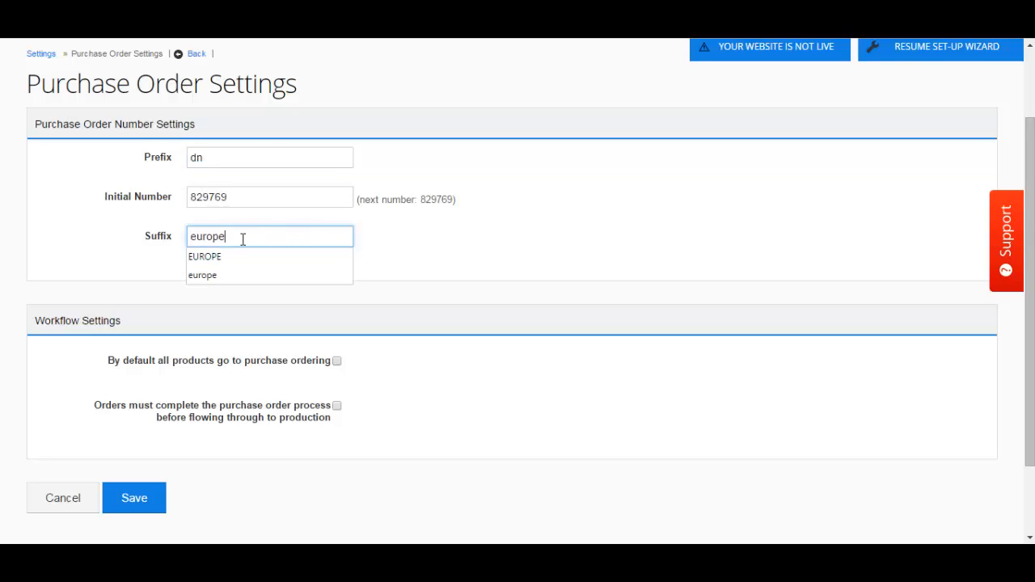
click(467, 297)
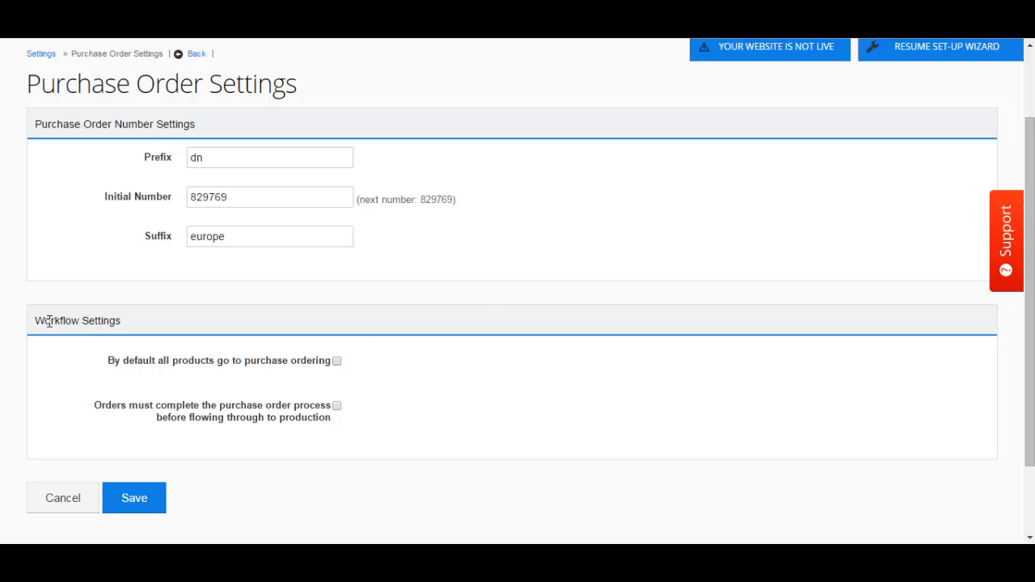
Send all products to purchase ordering by default, require orders to complete purchase ordering before production, and save the settings
scroll(266, 347, down, 2)
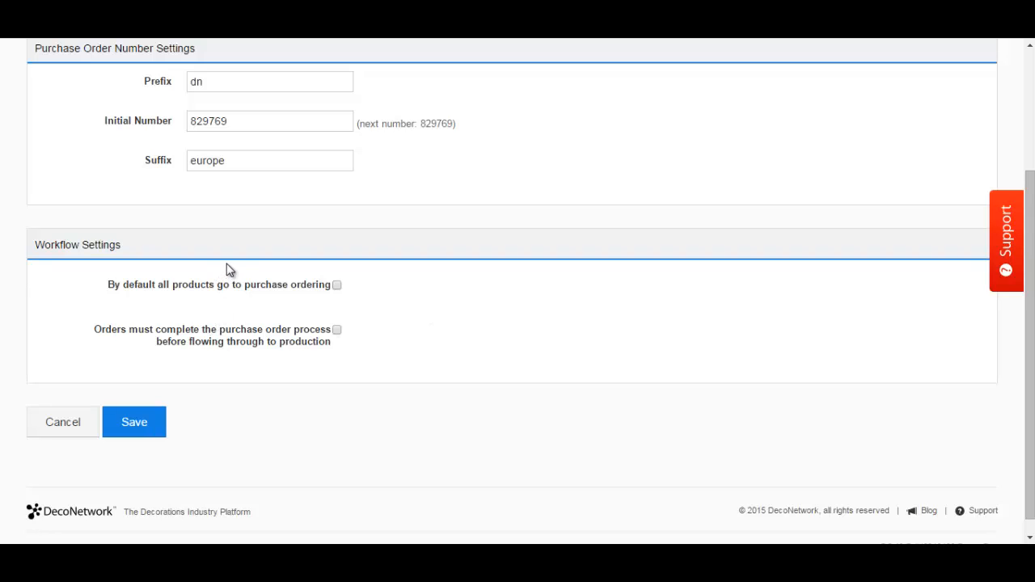
click(337, 286)
click(337, 332)
click(148, 432)
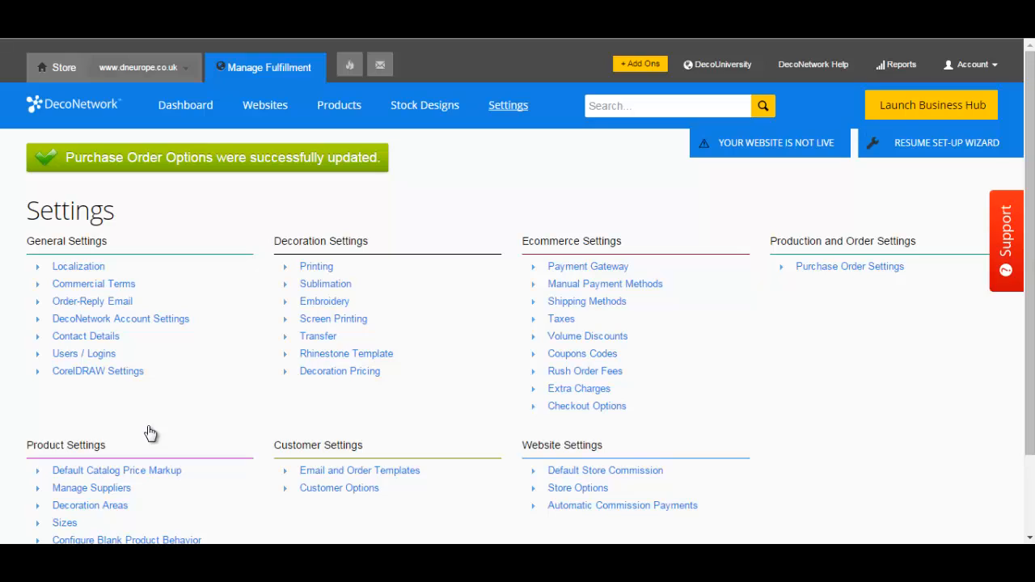
Open the BTC activewear supplier for editing and review its tax, shipping and Live Ordering API settings
click(85, 489)
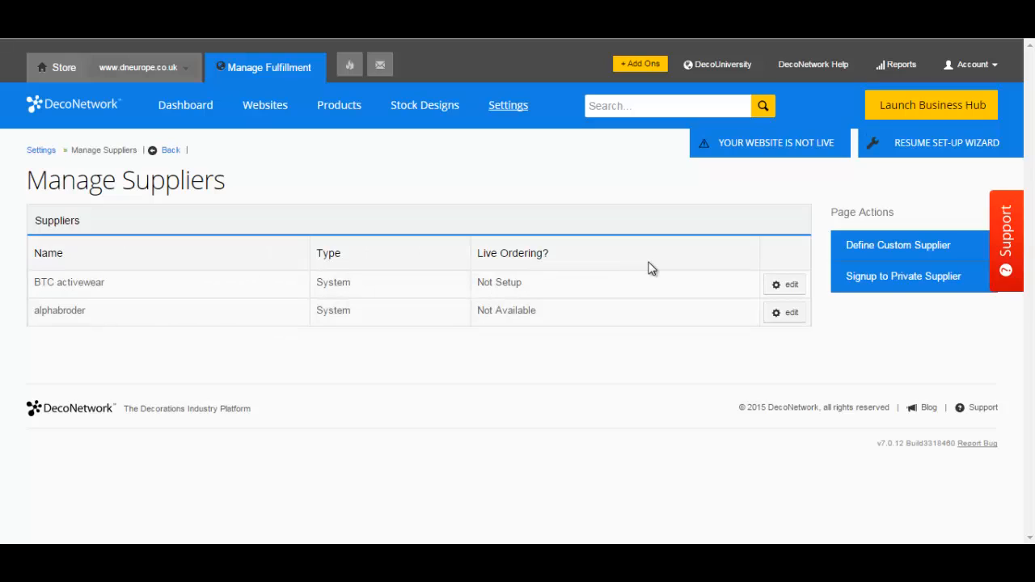
click(785, 286)
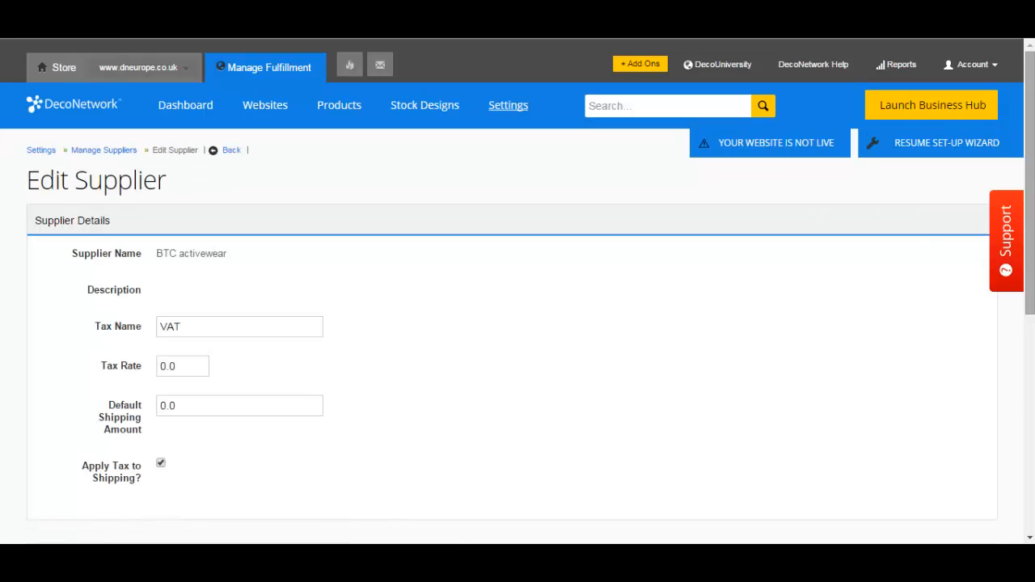
scroll(395, 300, down, 1)
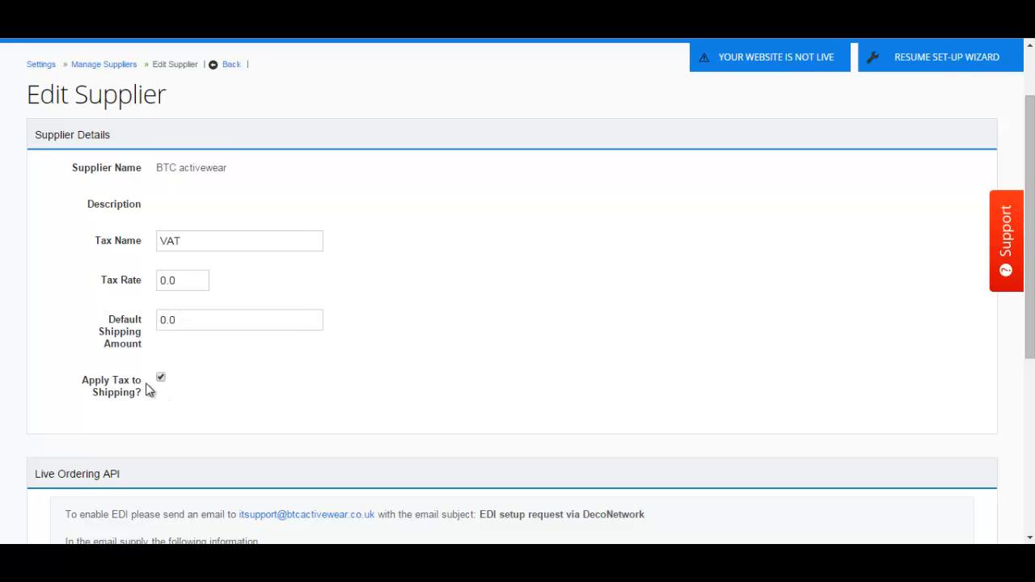
scroll(608, 427, down, 2)
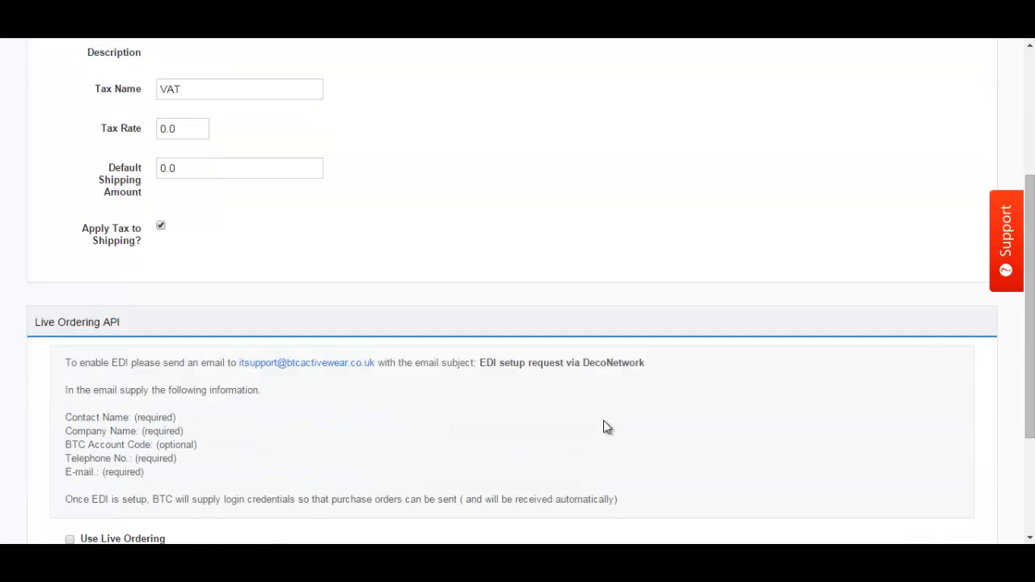
drag(1032, 293, 1032, 380)
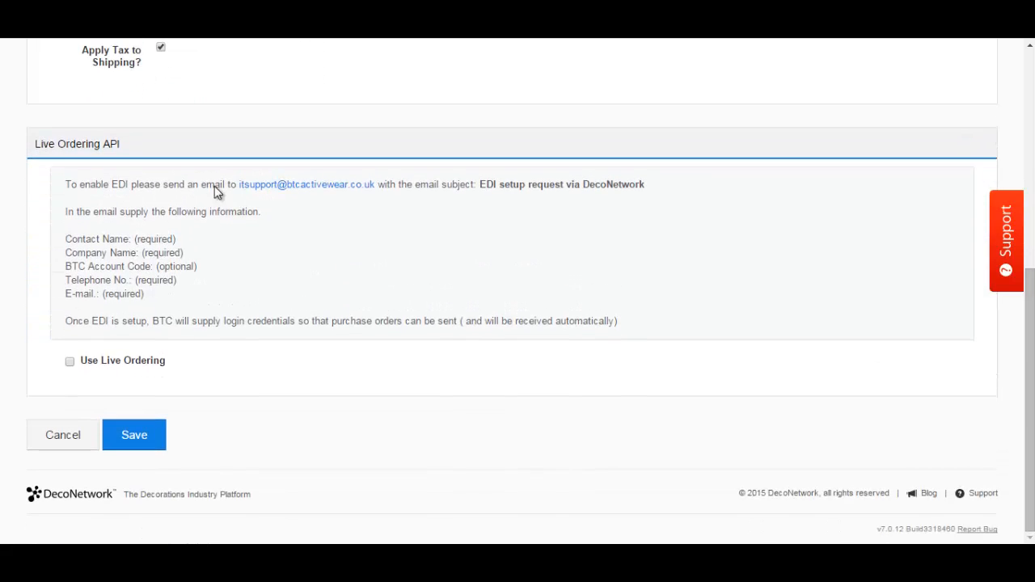
Turn Use Live Ordering on and off again for BTC activewear, and save the supplier
click(70, 363)
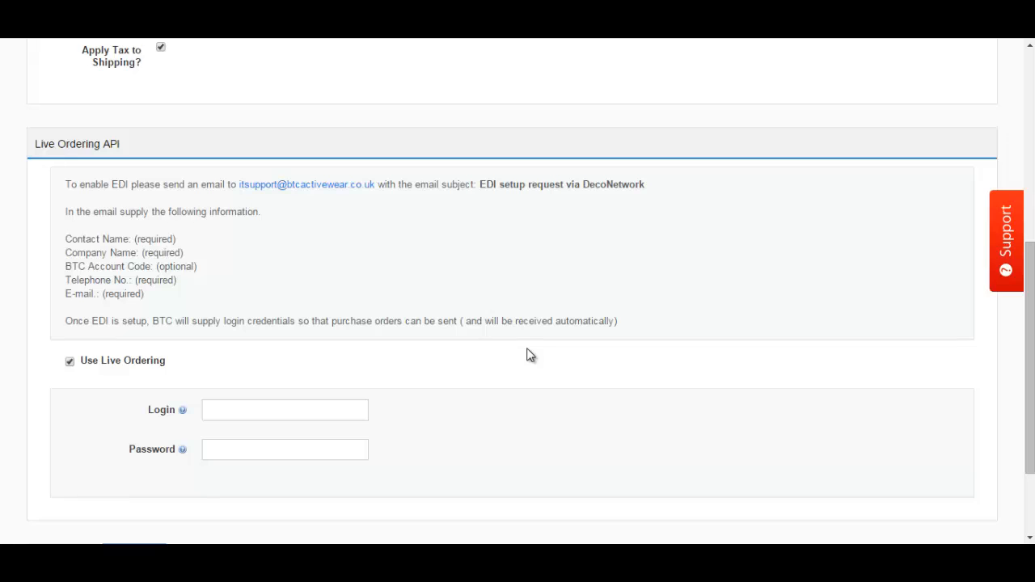
scroll(529, 355, up, 5)
scroll(72, 214, down, 6)
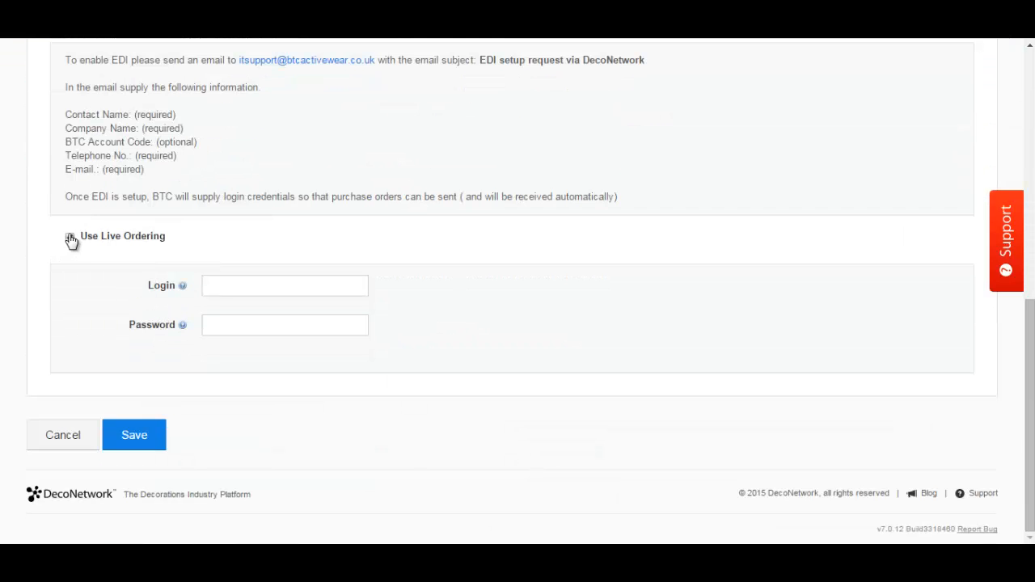
click(70, 238)
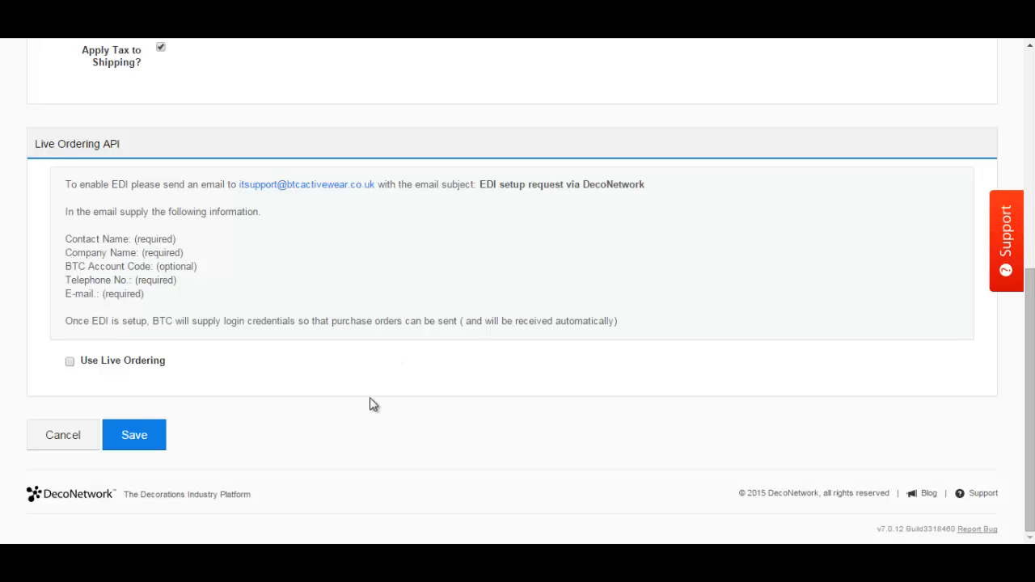
click(162, 448)
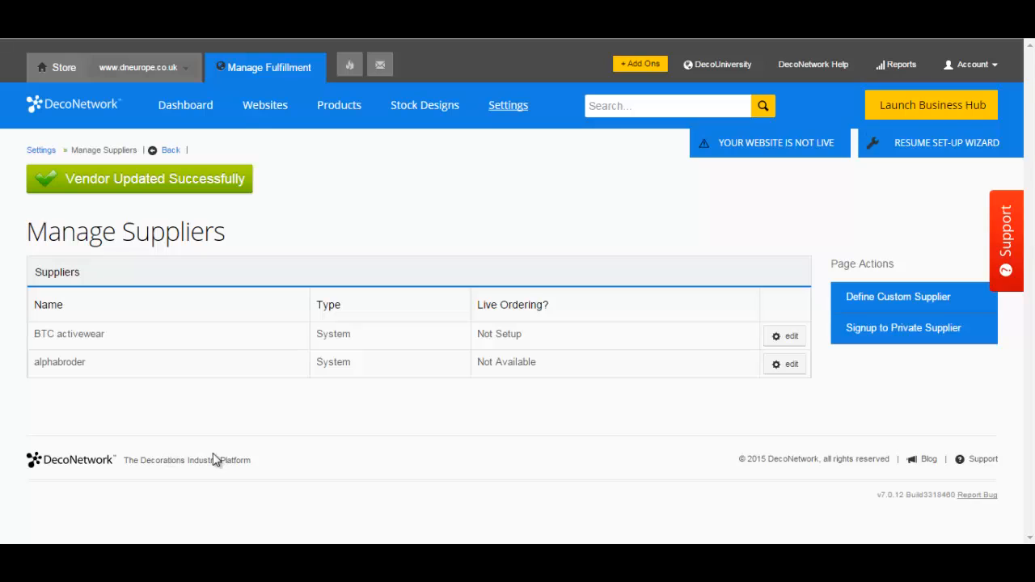
Start an empty purchase order in the Business Hub with BTC activewear as the supplier
click(963, 110)
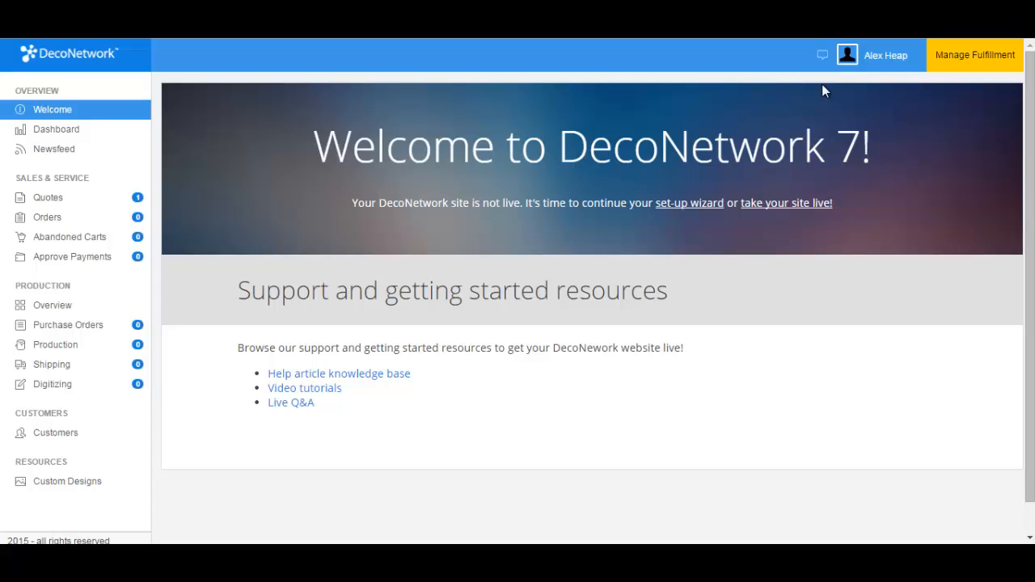
click(57, 327)
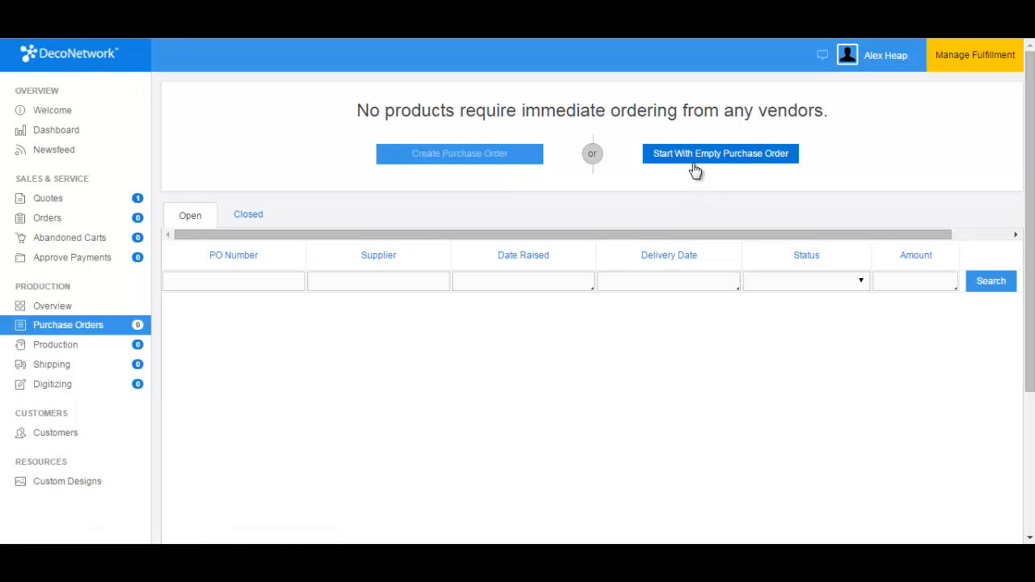
click(762, 154)
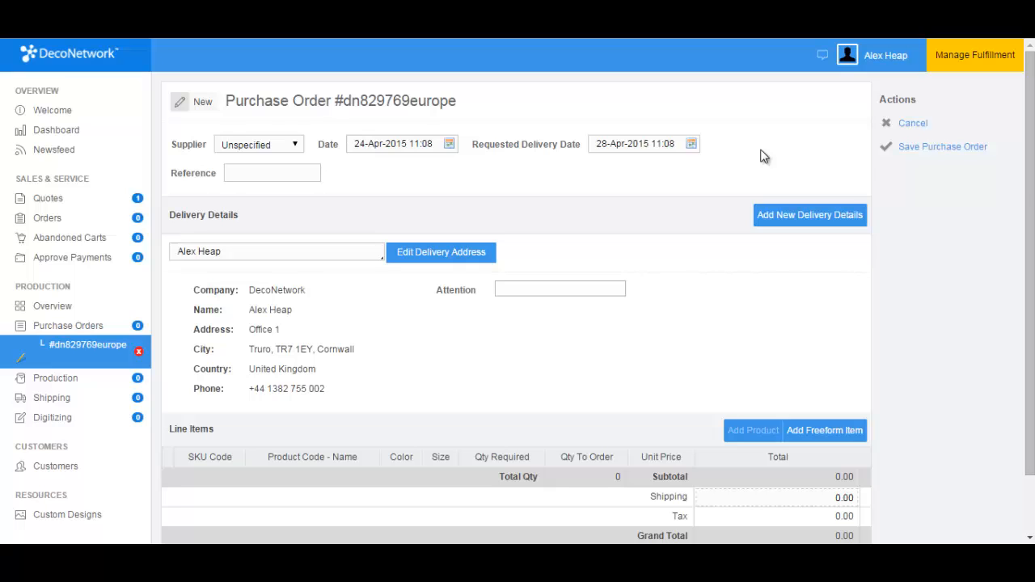
click(274, 145)
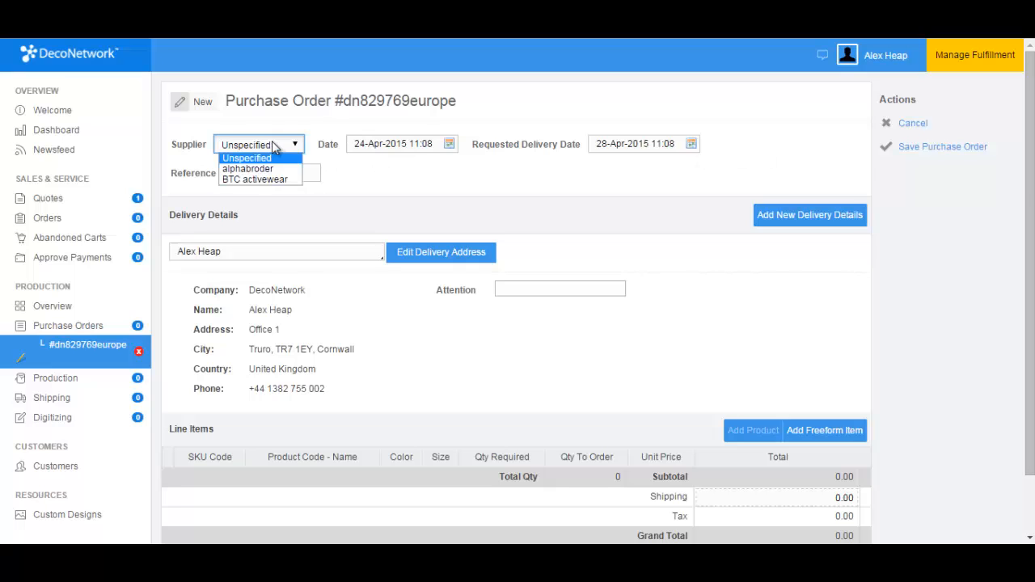
click(254, 180)
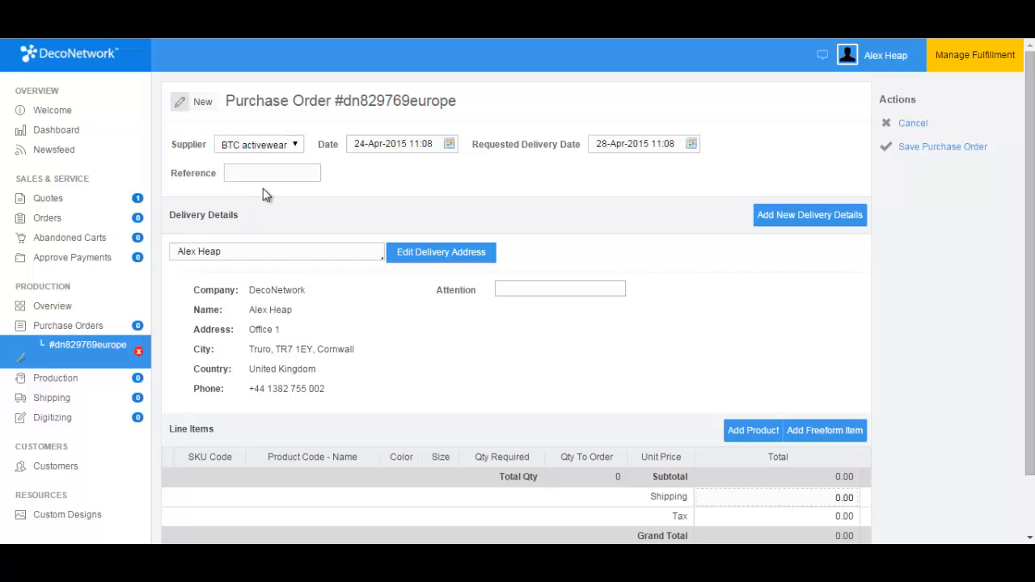
Add a product line item to the purchase order, searching "5000" and choosing 5000 - Heavy Cotton T-Shirt
scroll(703, 275, down, 2)
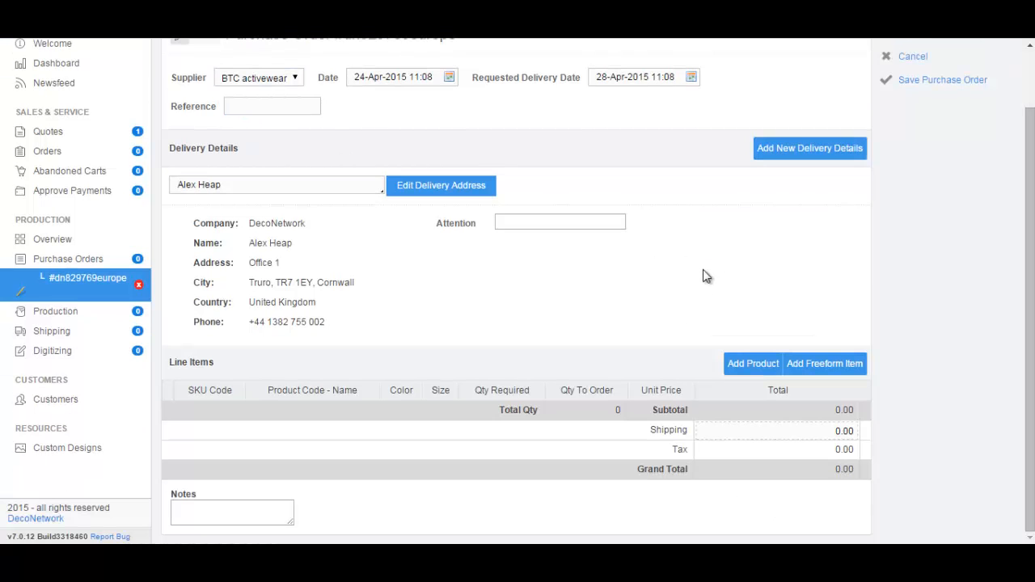
click(744, 364)
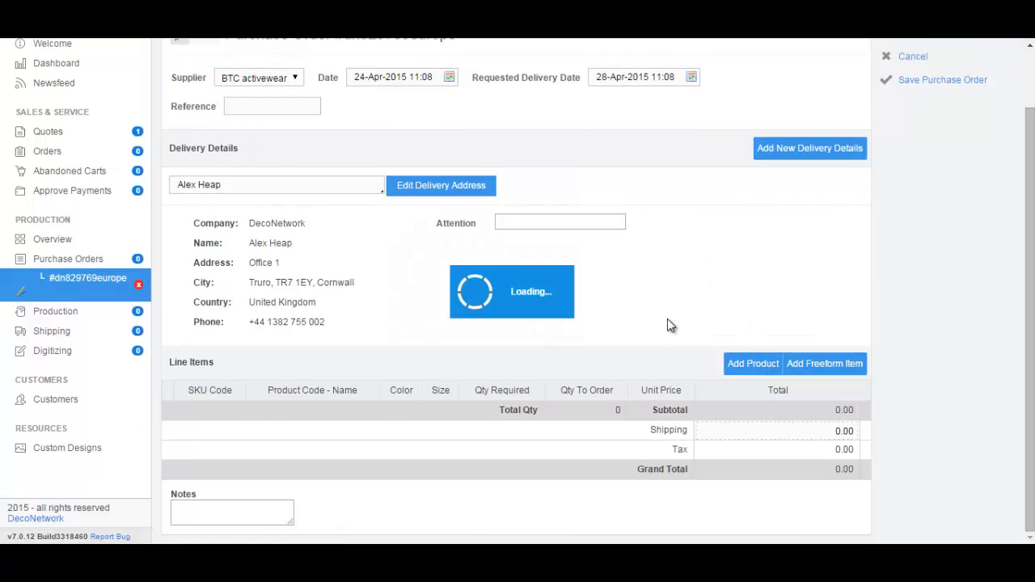
scroll(656, 238, down, 2)
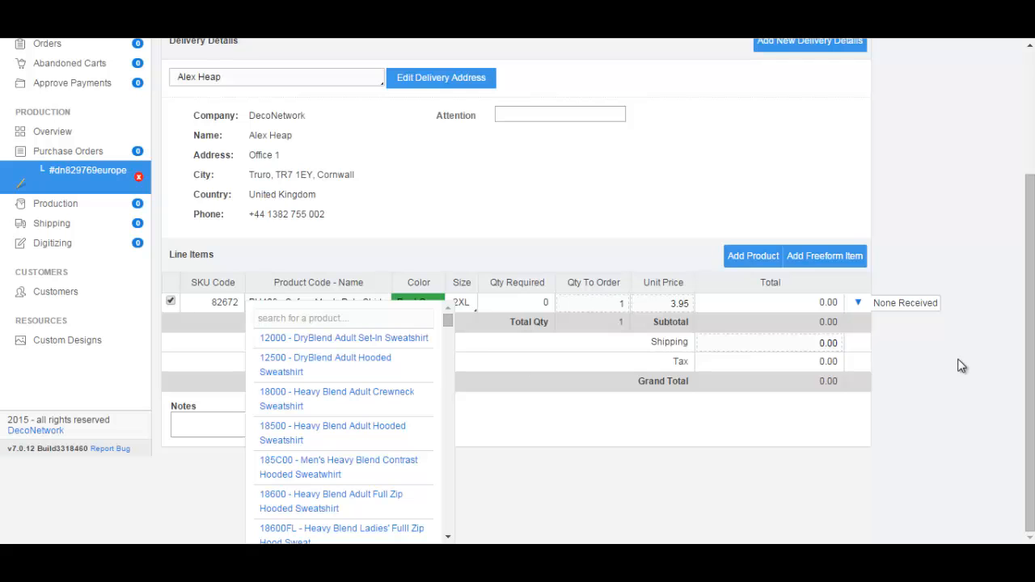
text(5000)
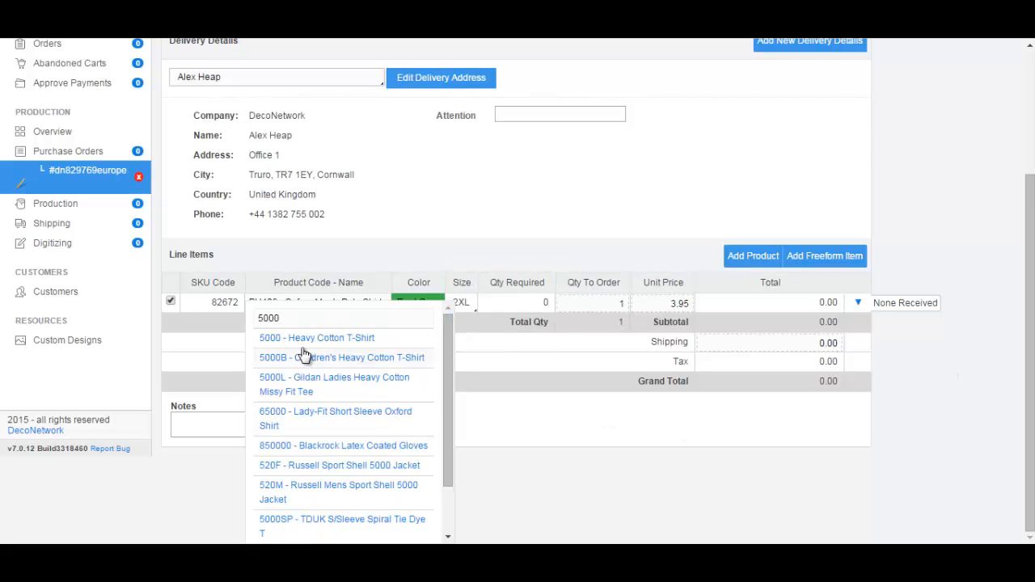
click(321, 339)
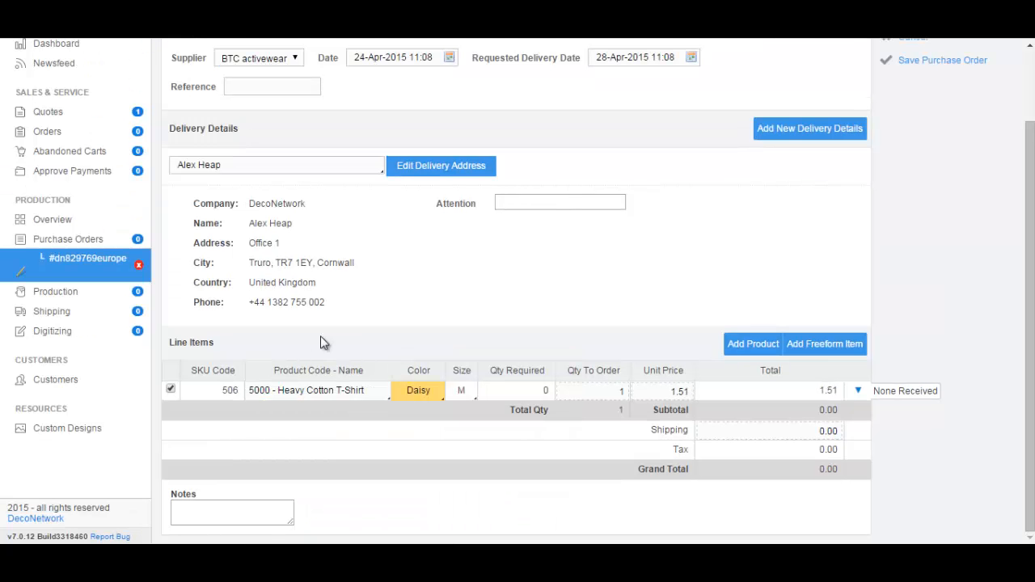
Set the T-shirt's quantity to order to 5 and save the purchase order
click(598, 390)
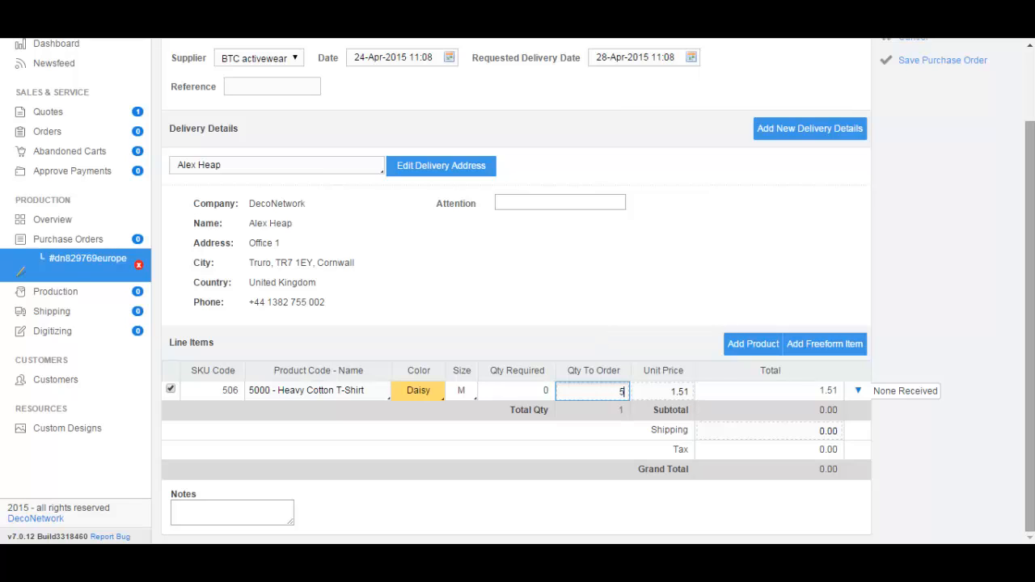
scroll(798, 259, up, 2)
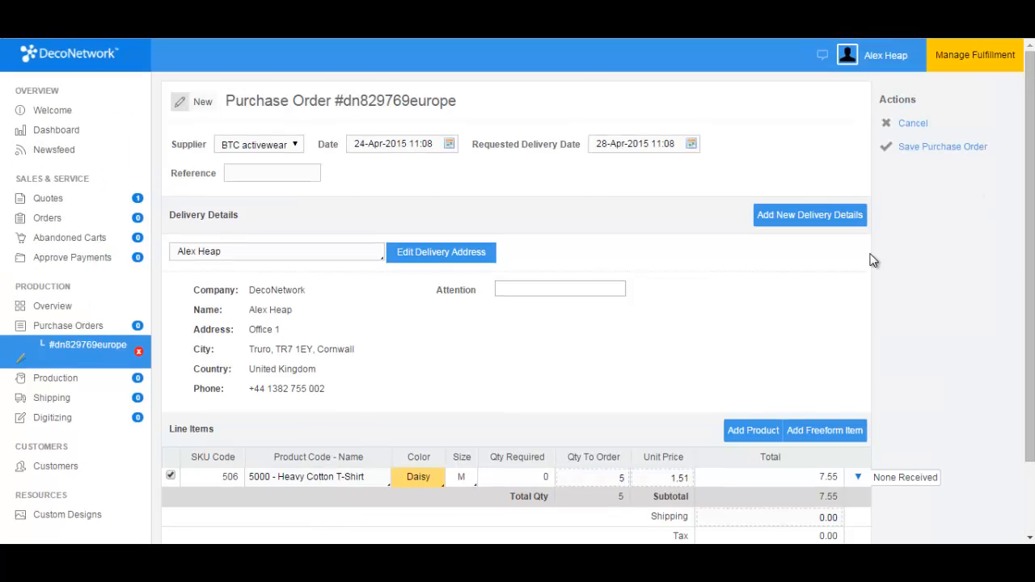
click(928, 151)
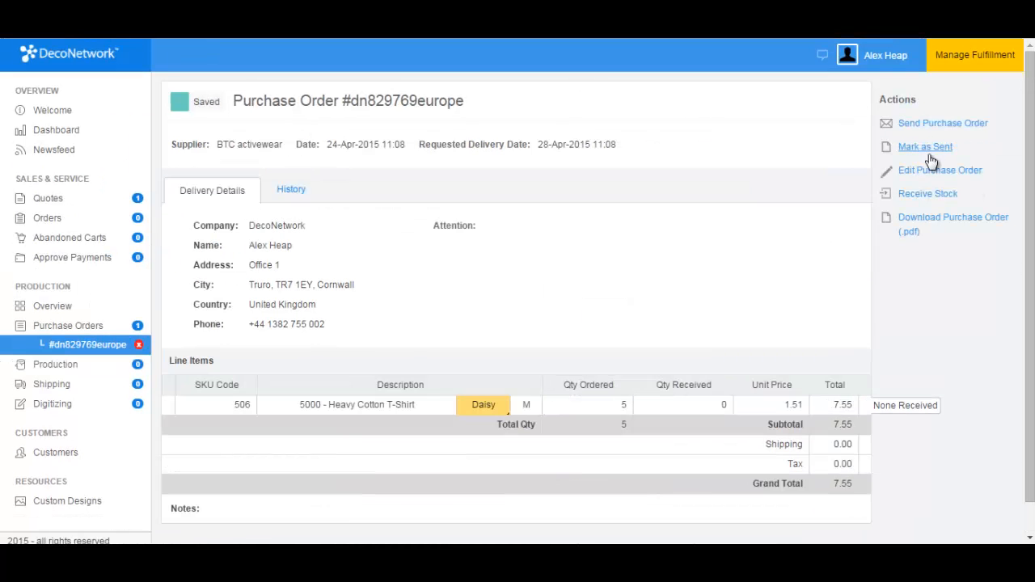
Send the saved purchase order to BTC activewear by email and mark it as confirmed
click(927, 125)
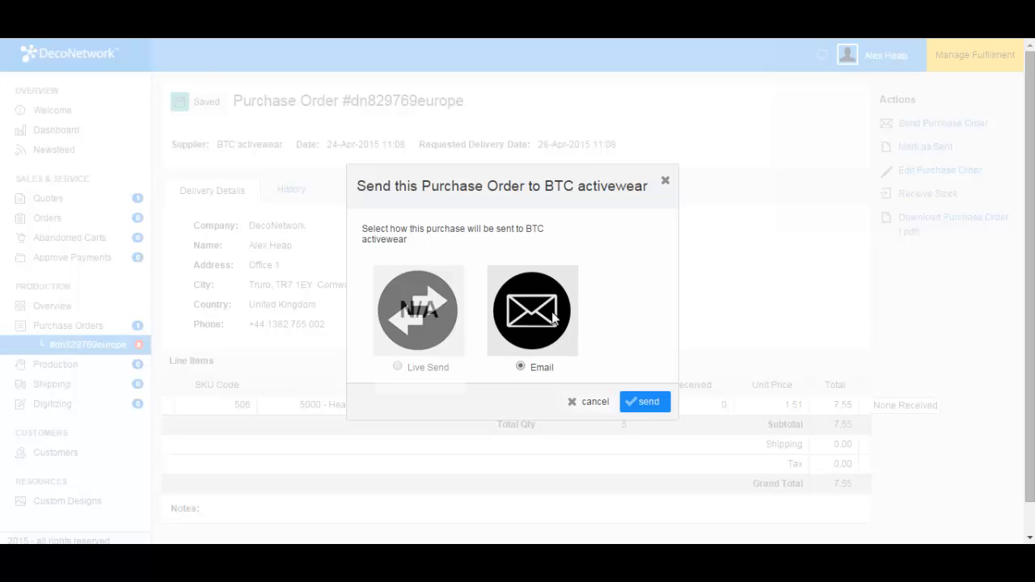
click(644, 402)
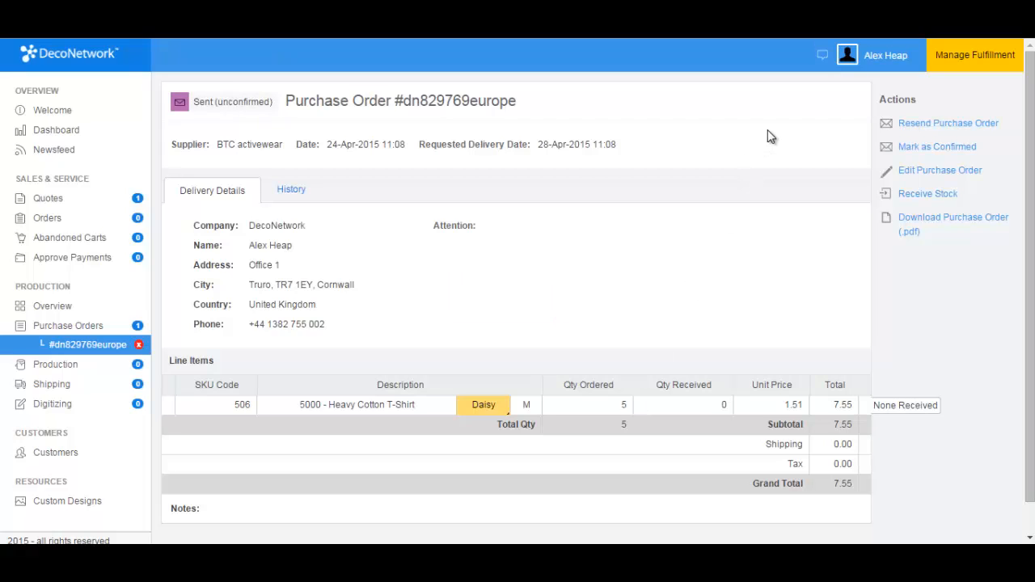
click(940, 146)
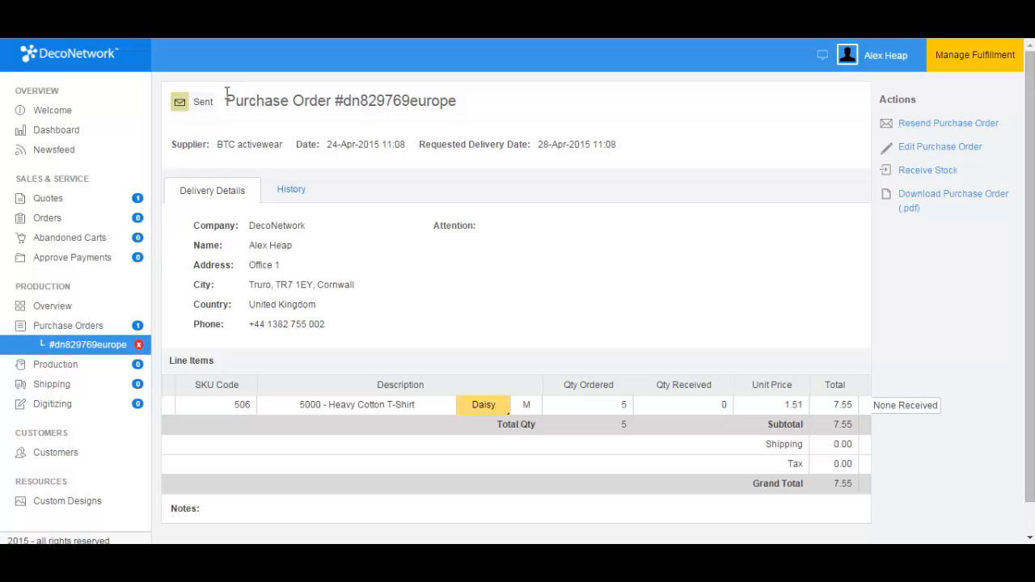
Receive all 5 T-shirts on the sent purchase order, save the receipt, and return to the purchase orders list
scroll(243, 100, down, 1)
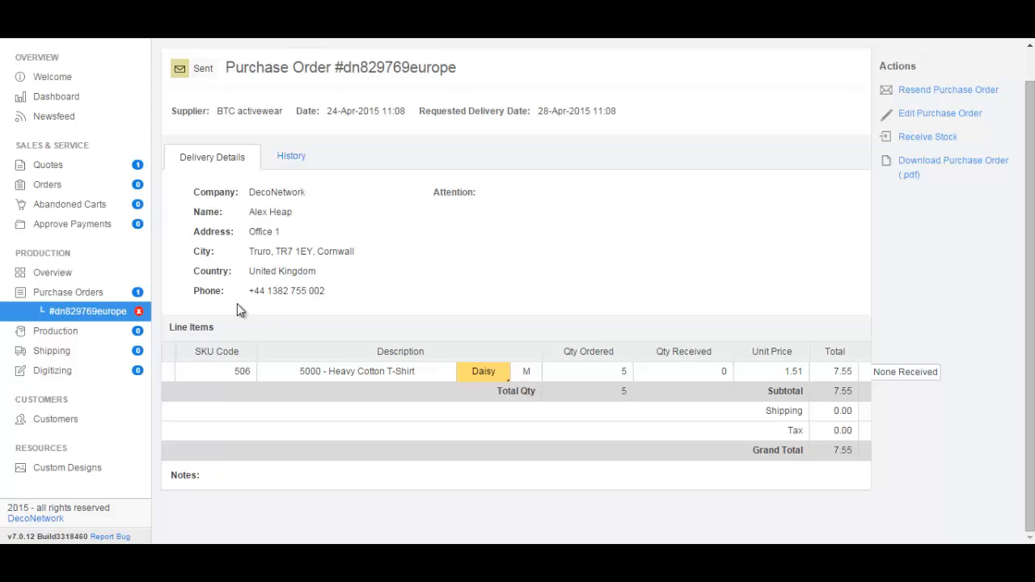
click(139, 311)
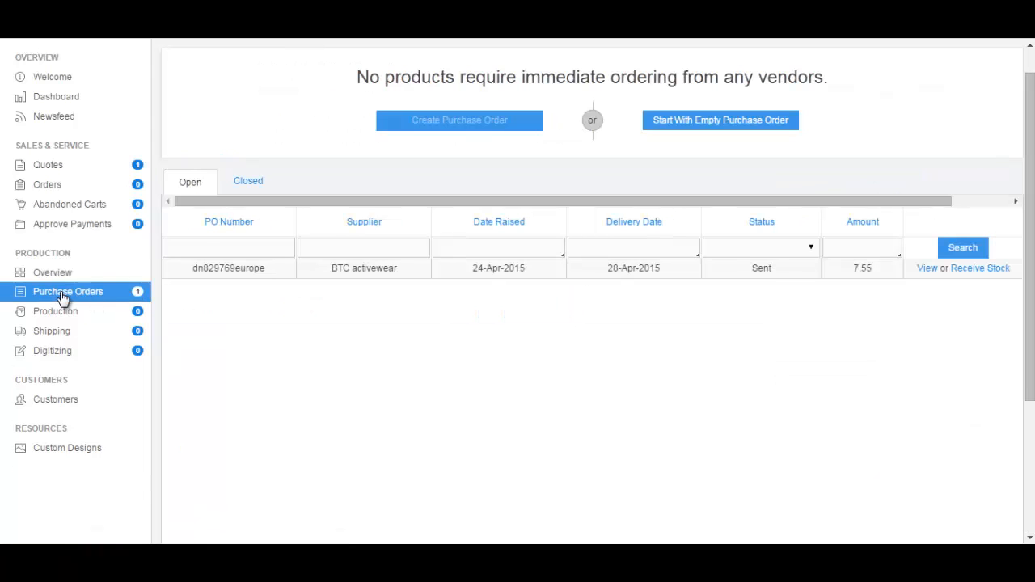
scroll(59, 303, up, 1)
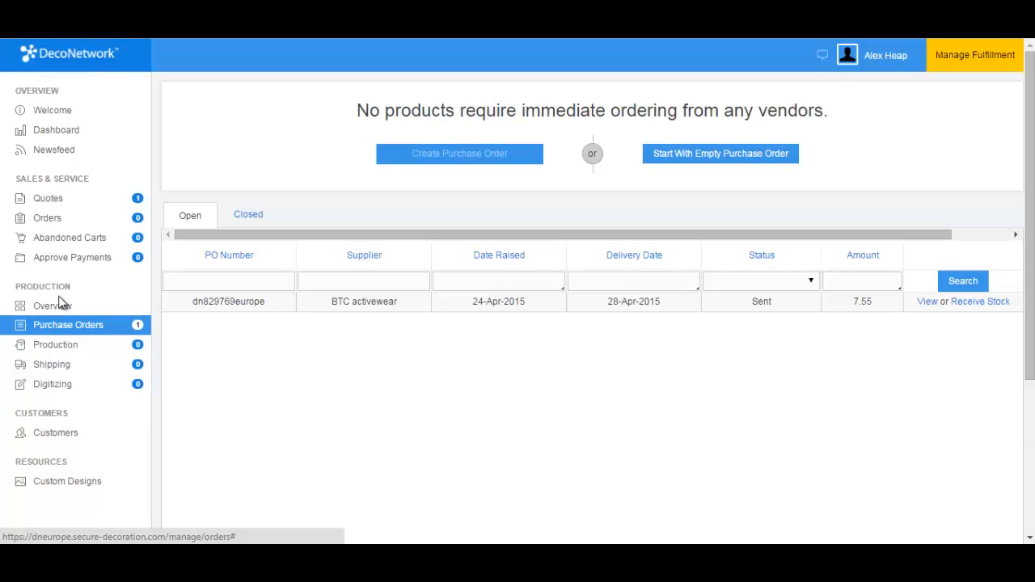
click(982, 302)
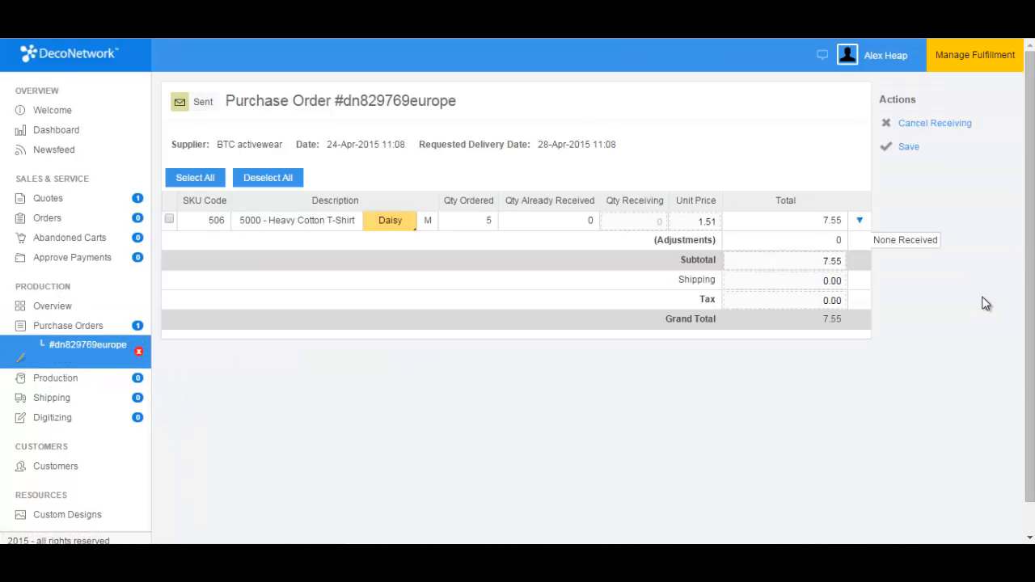
click(169, 221)
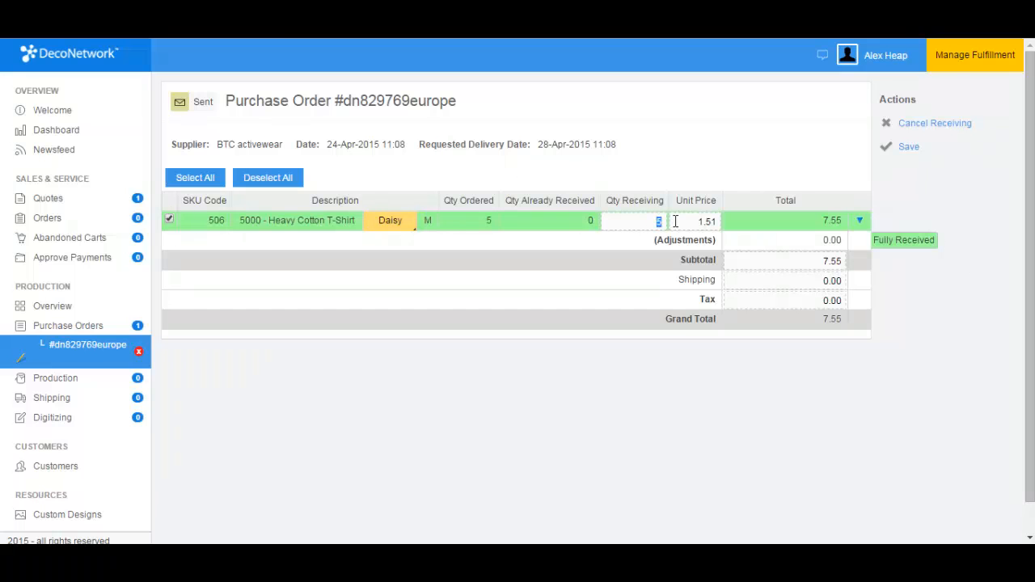
click(891, 152)
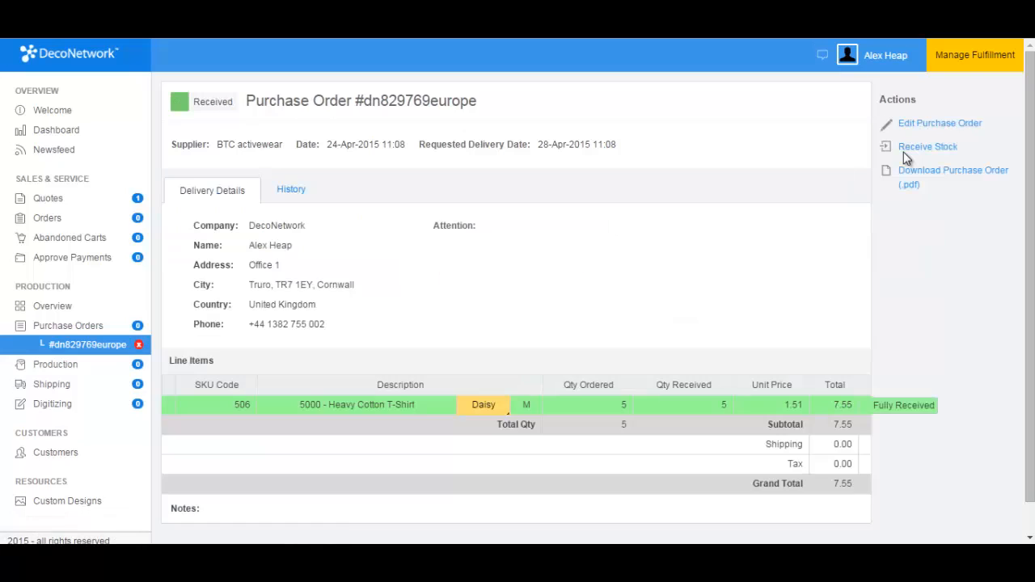
click(95, 327)
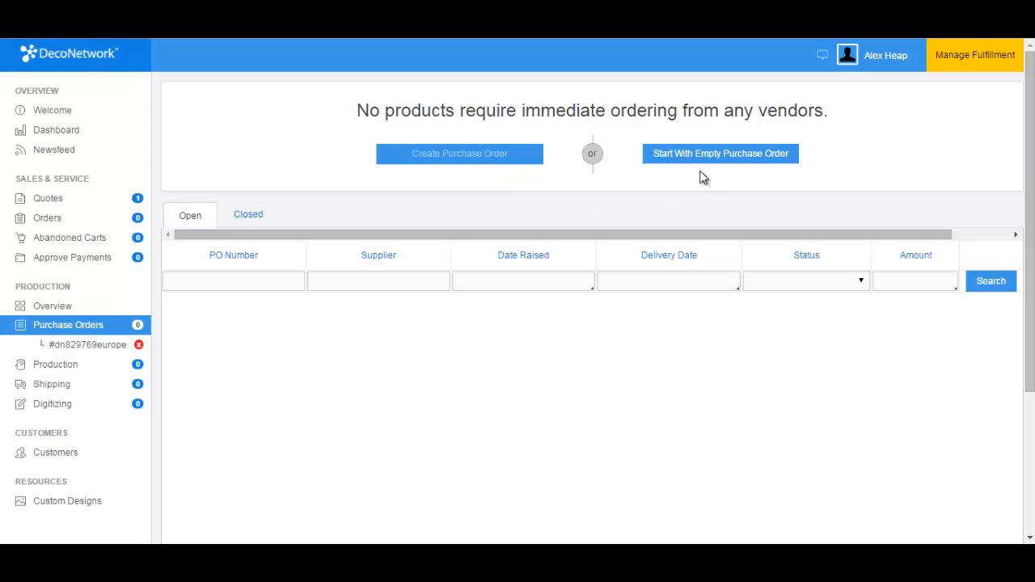
Create a new customer order and select the first existing customer for it
click(49, 220)
click(907, 105)
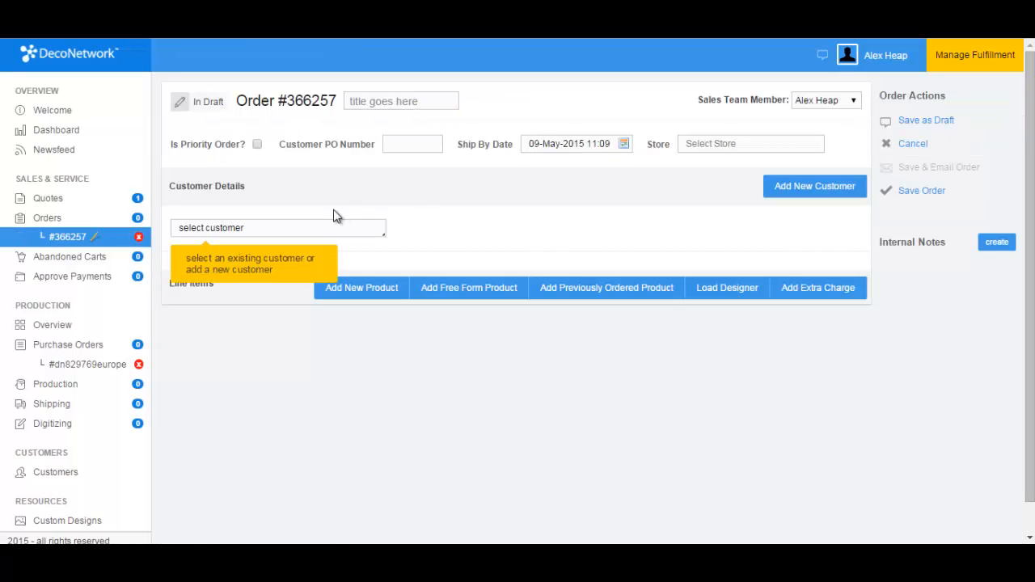
click(317, 227)
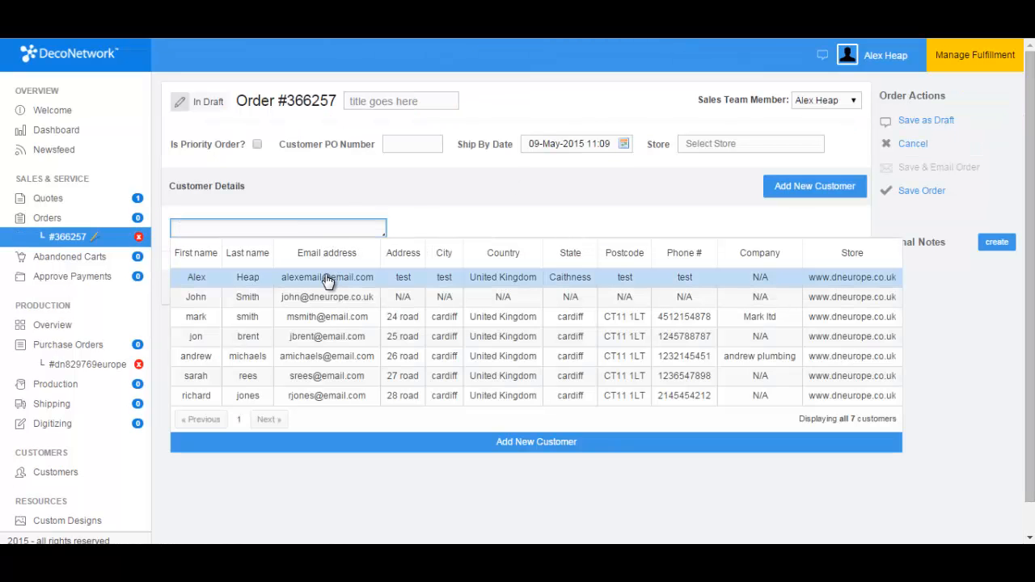
click(327, 276)
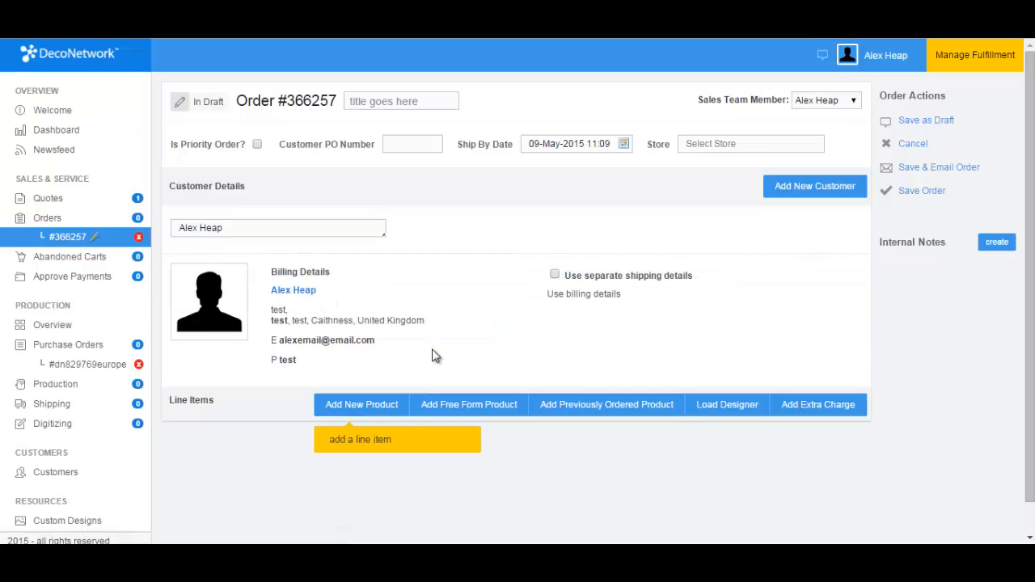
Add 5000B - Children's Heavy Cotton T-Shirt to the order as a line item in Violet, size M, quantity 1
scroll(434, 354, down, 1)
click(386, 370)
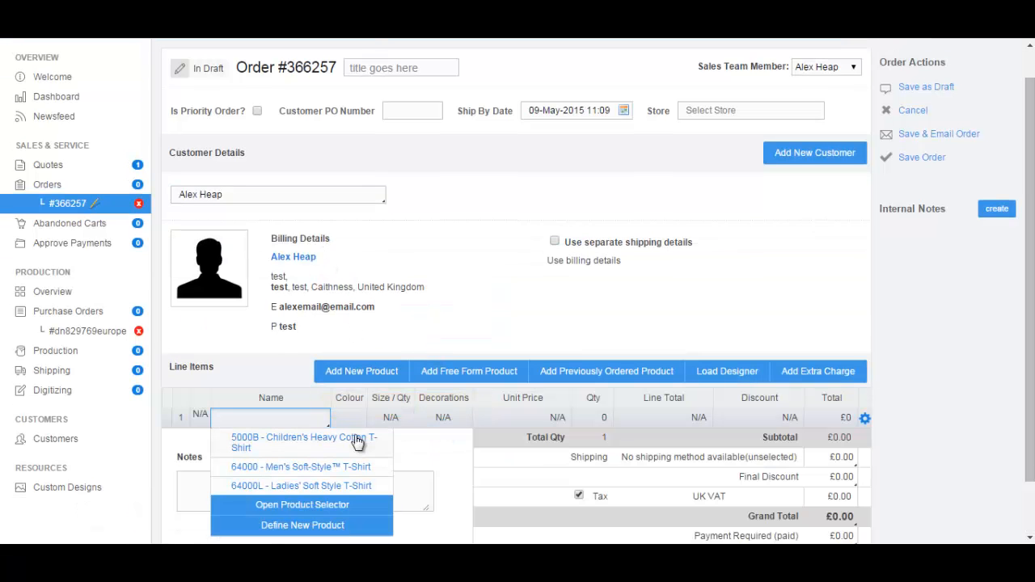
click(316, 442)
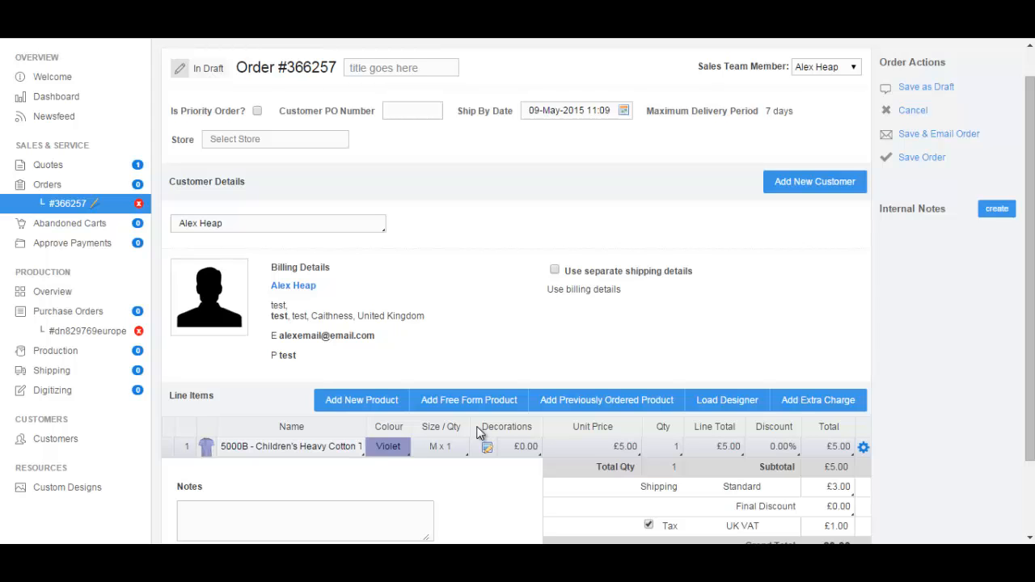
Turn the use purchase order option off and on again for the children's T-shirt line
scroll(809, 363, down, 3)
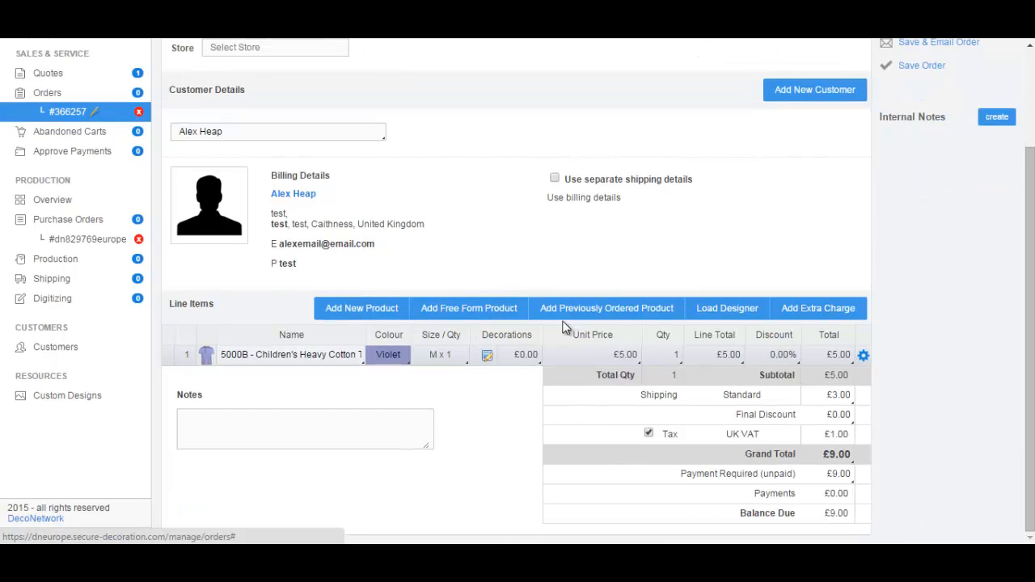
click(864, 356)
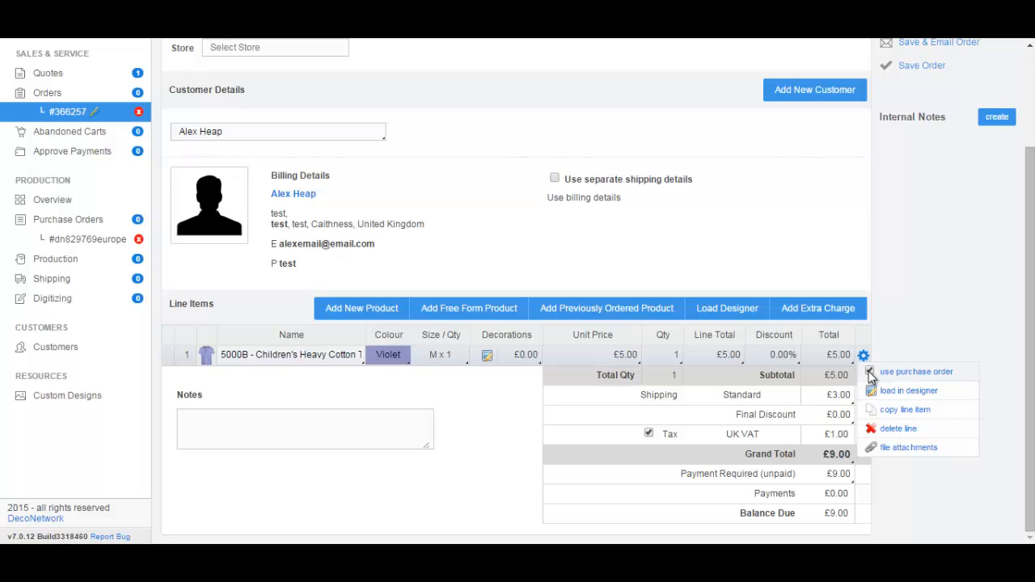
click(871, 375)
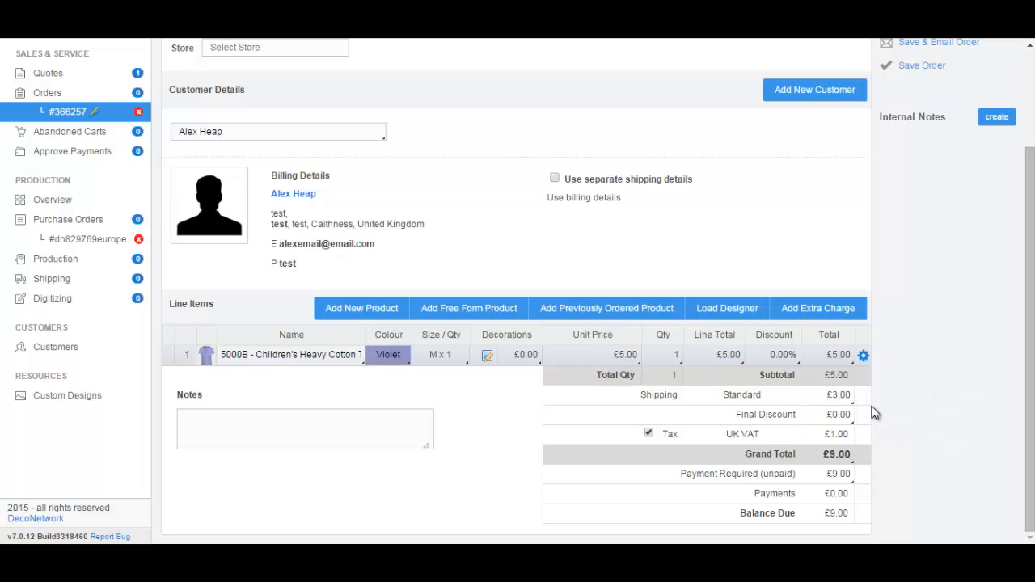
click(864, 357)
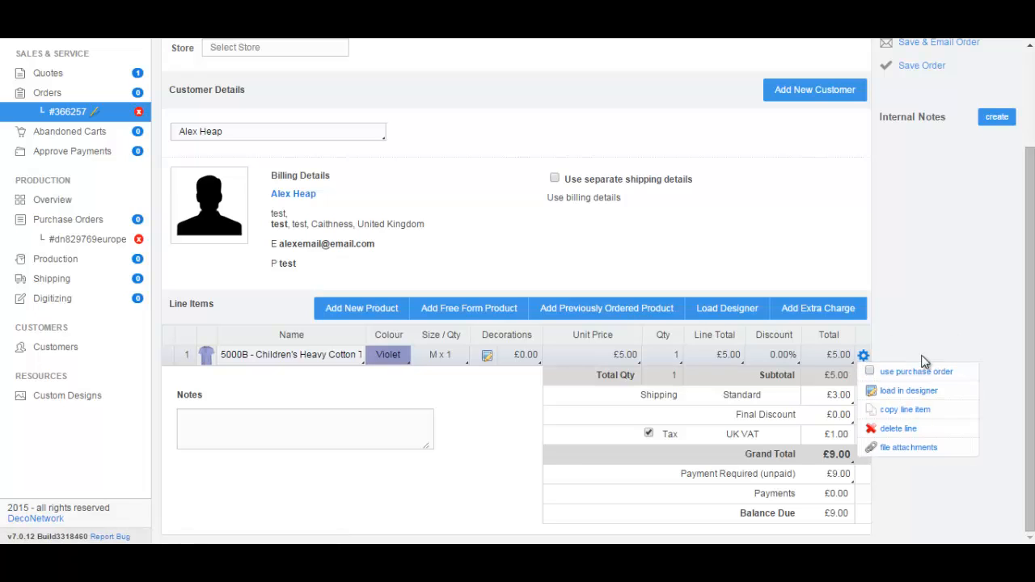
click(875, 373)
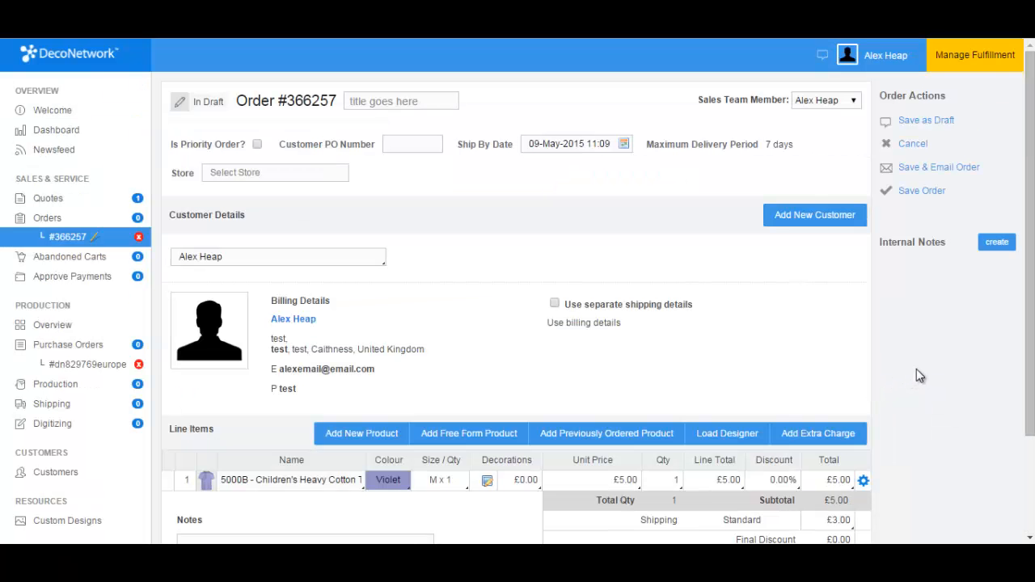
Save the customer order and add a credit card payment for the full amount
click(922, 199)
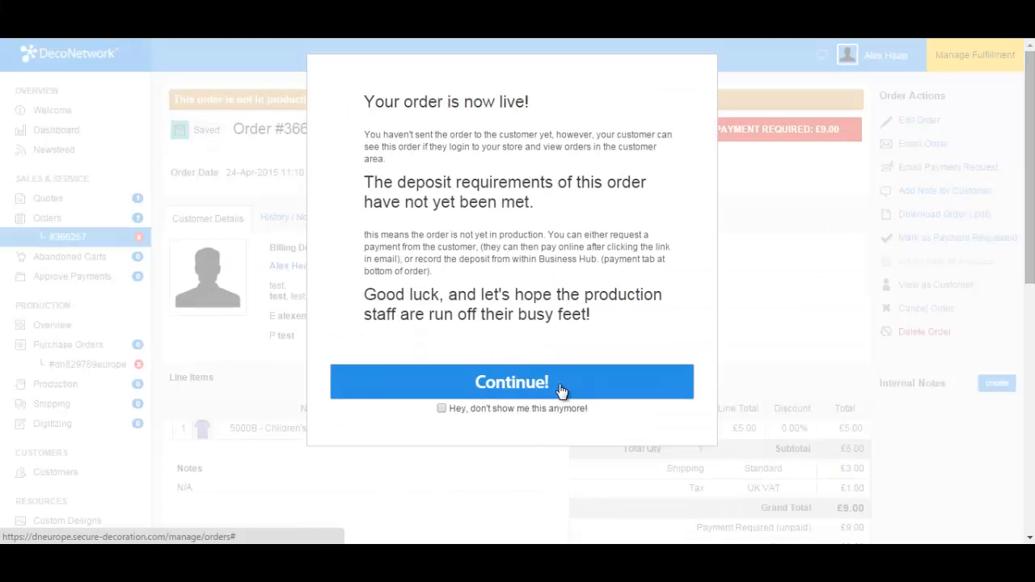
click(562, 383)
click(357, 219)
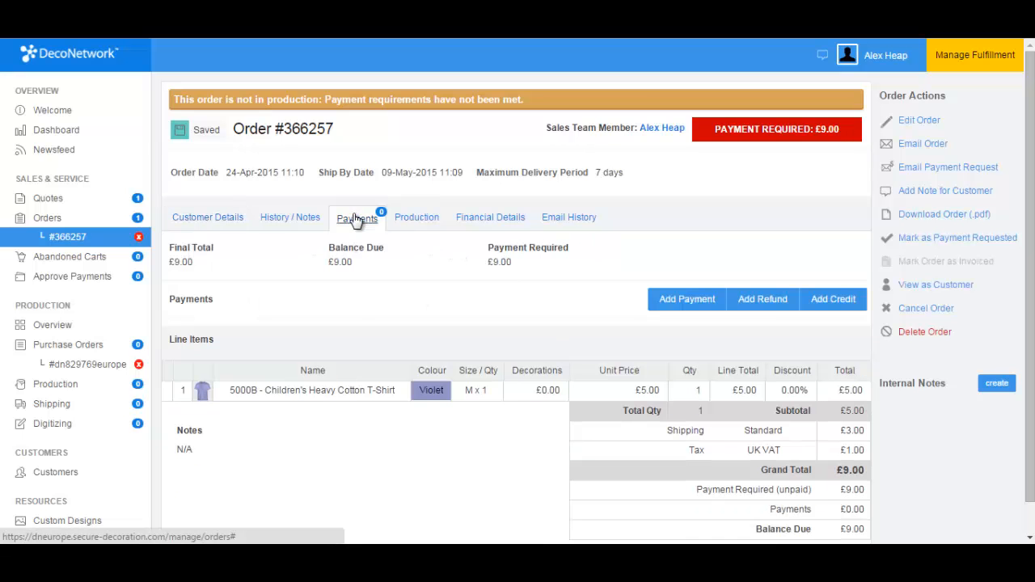
click(694, 301)
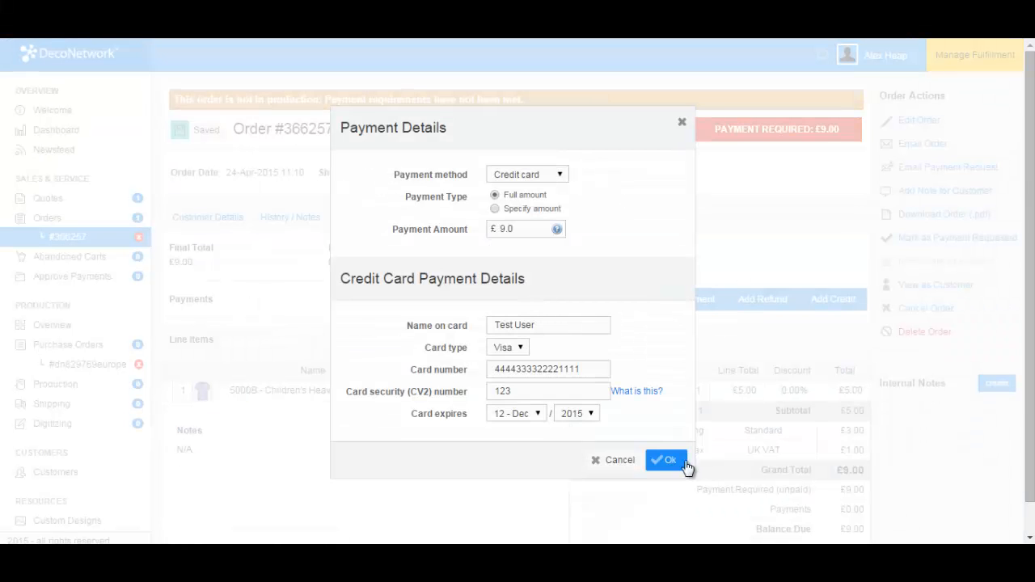
click(668, 461)
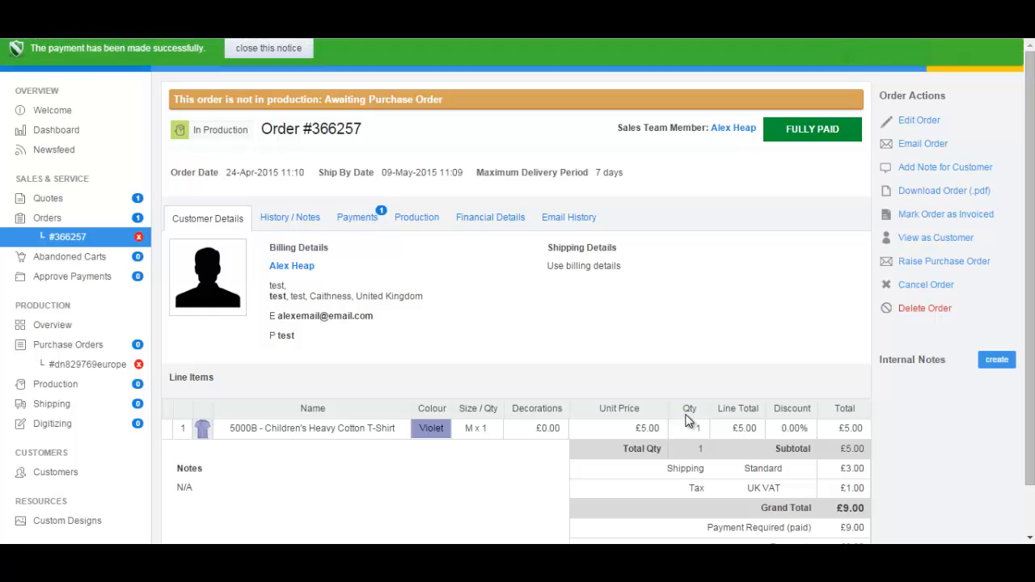
Review the paid order's production status and create a BTC activewear purchase order for the required children's T-shirt
click(426, 221)
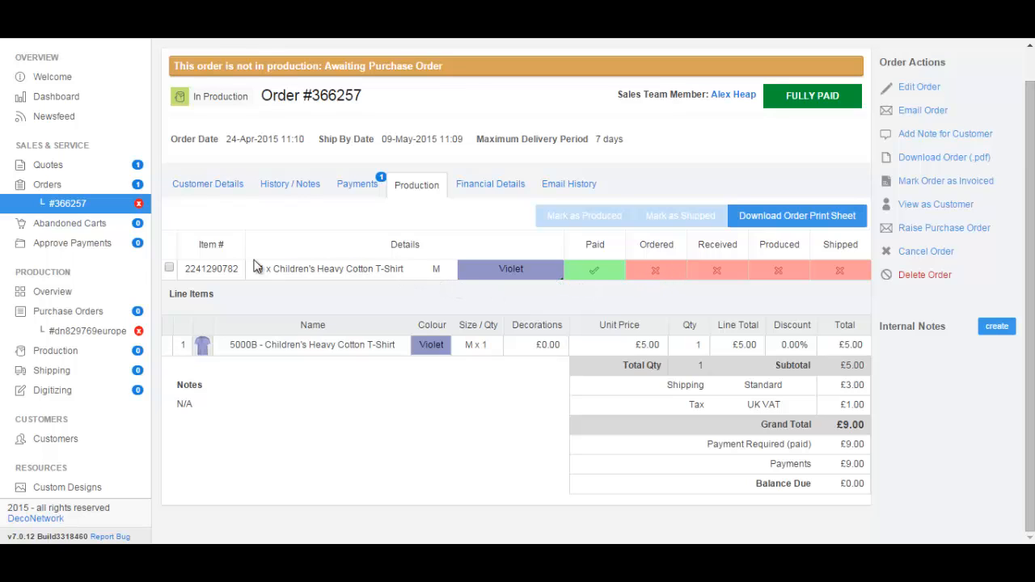
click(87, 313)
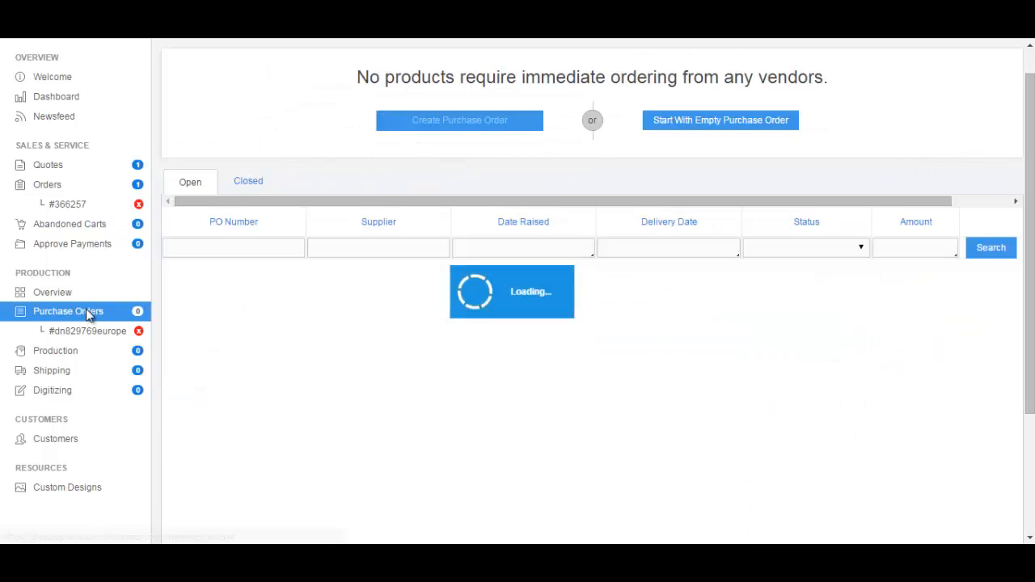
scroll(253, 272, up, 1)
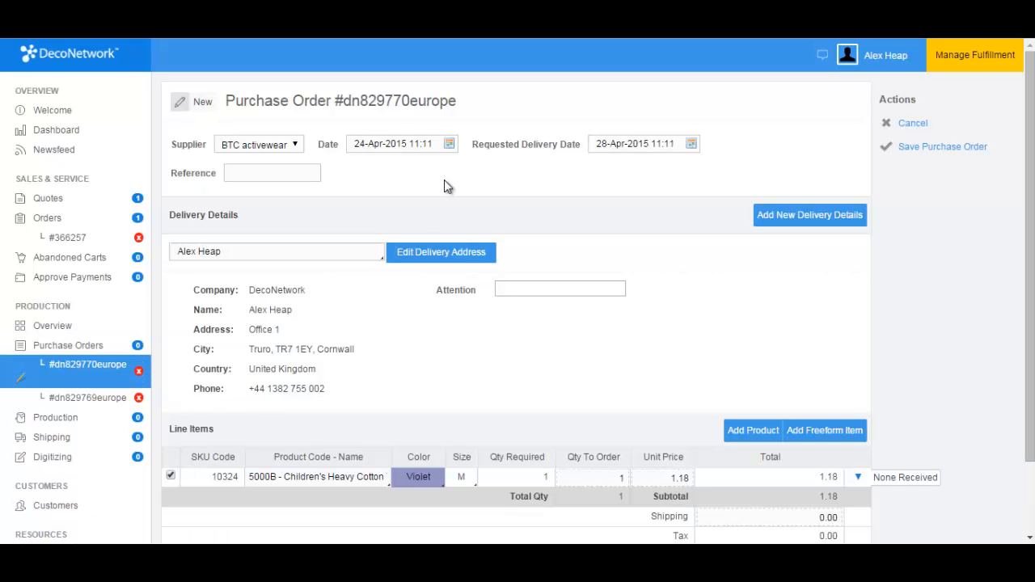
Set the children's T-shirt's quantity to order to 1 and save the purchase order
scroll(459, 232, down, 2)
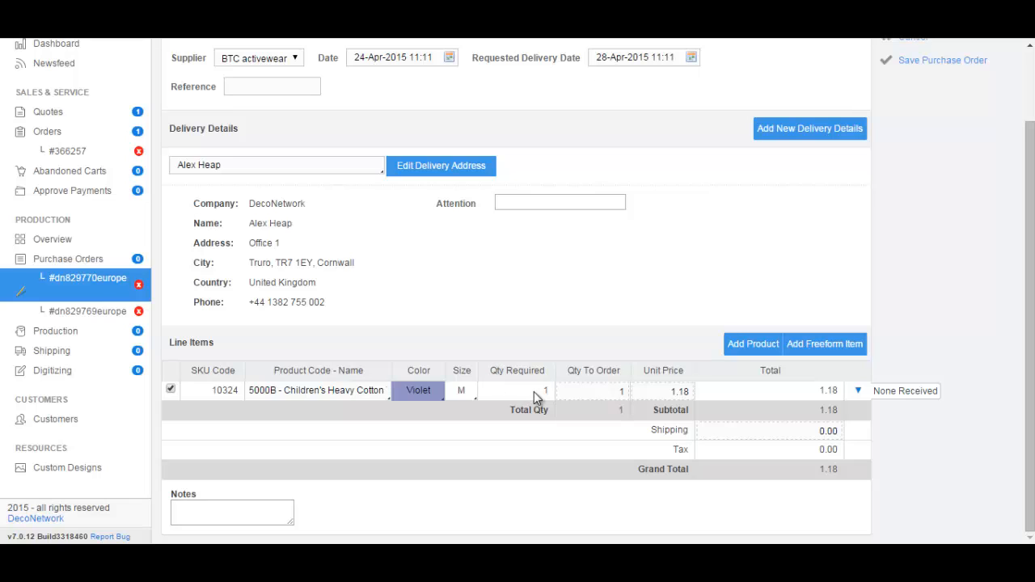
click(604, 394)
text(10)
key(BackSpace)
click(645, 321)
scroll(877, 342, up, 2)
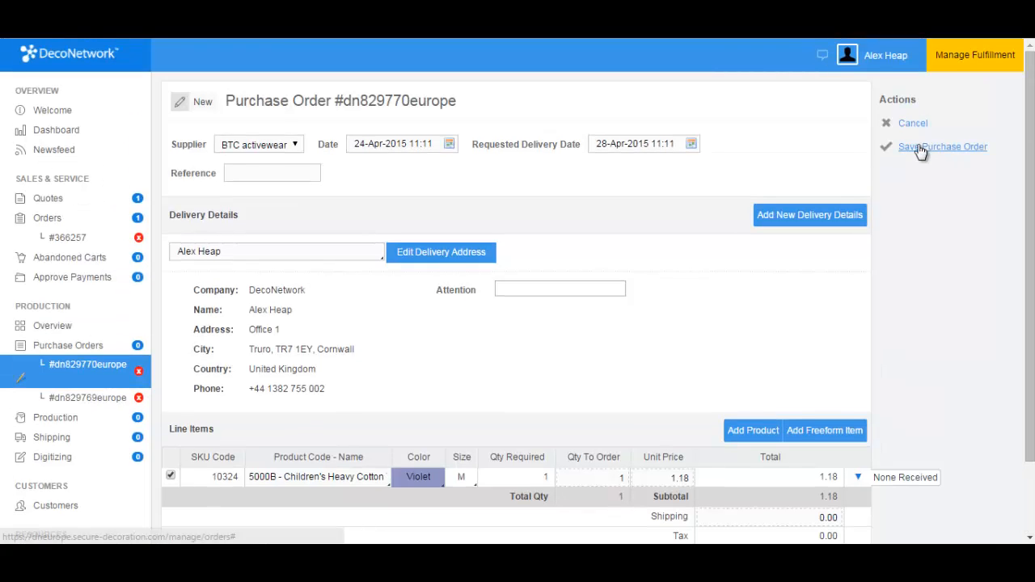
click(920, 151)
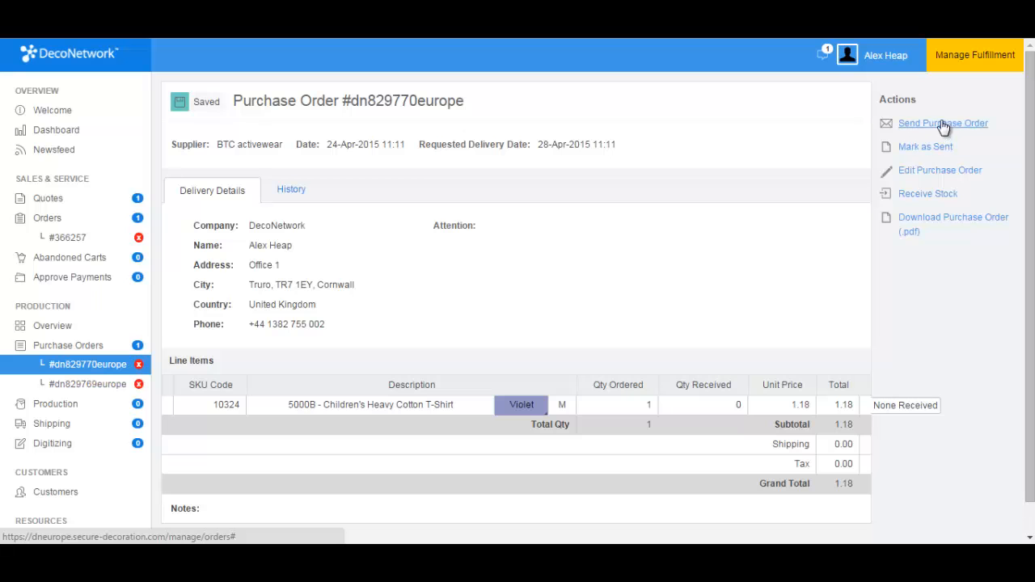
Email the children's T-shirt purchase order to BTC activewear and mark it as confirmed
click(945, 131)
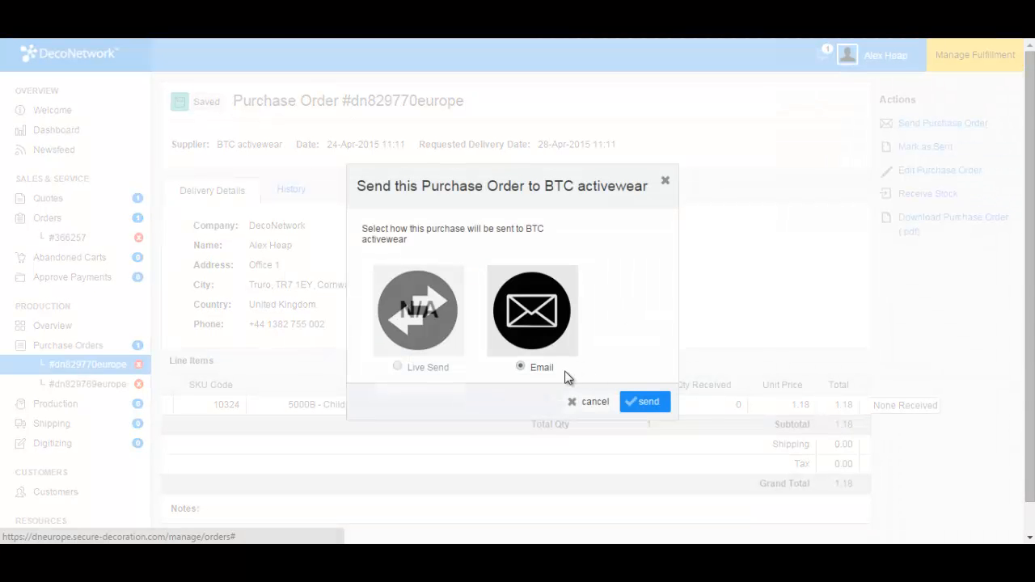
click(641, 409)
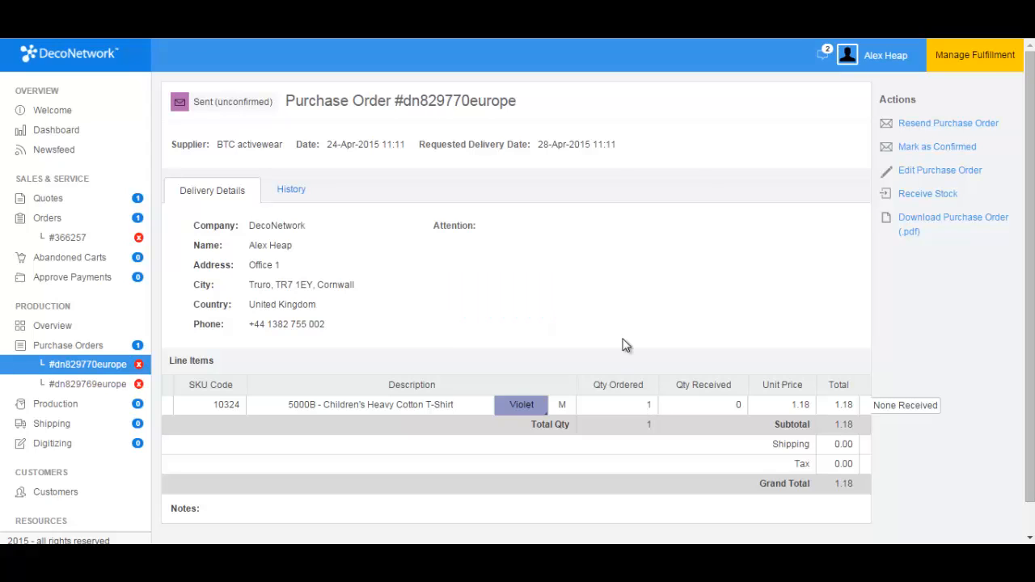
click(940, 148)
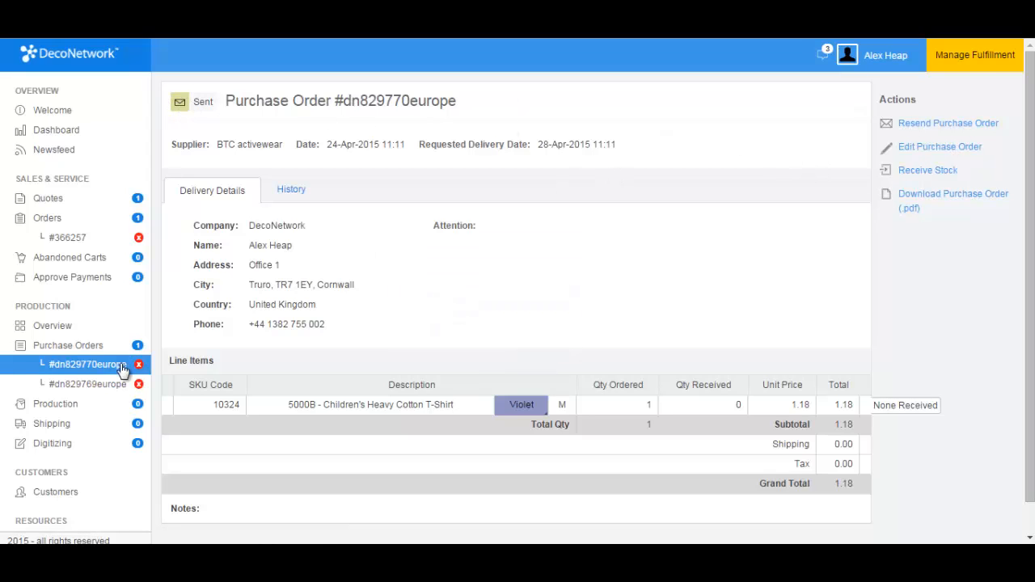
Receive the 1 children's T-shirt from the open BTC activewear purchase order and save the receipt
click(81, 346)
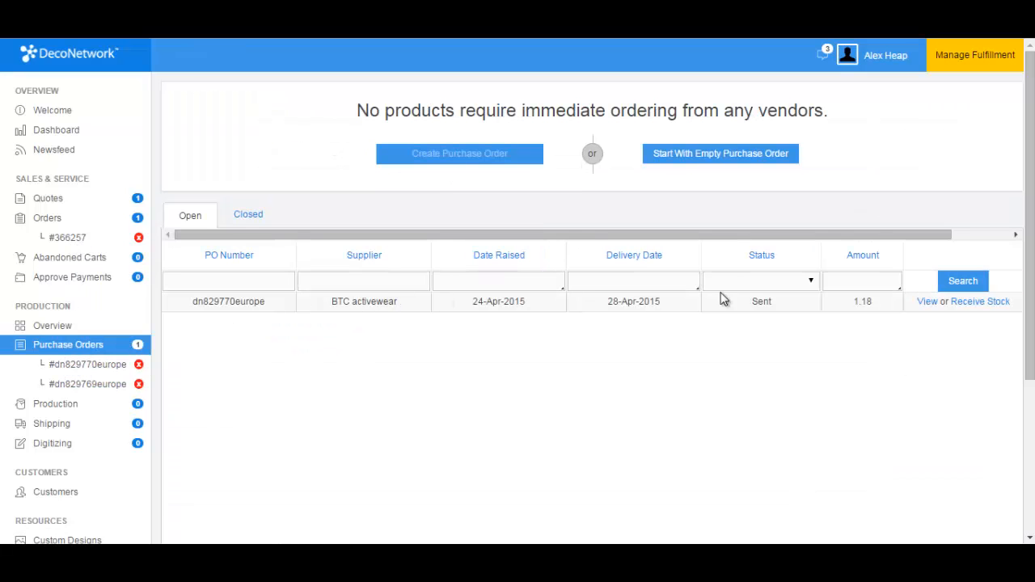
click(966, 304)
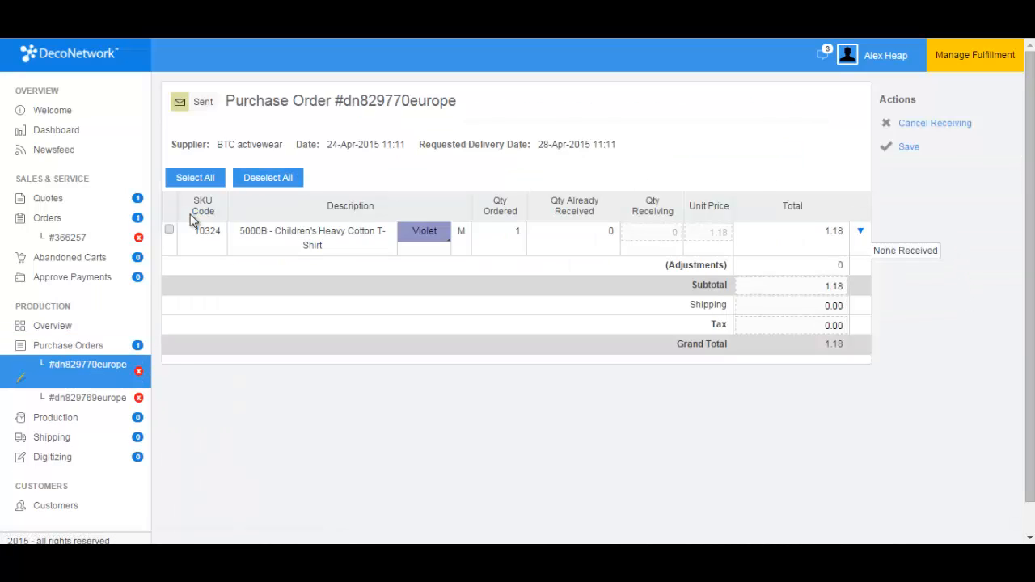
click(169, 230)
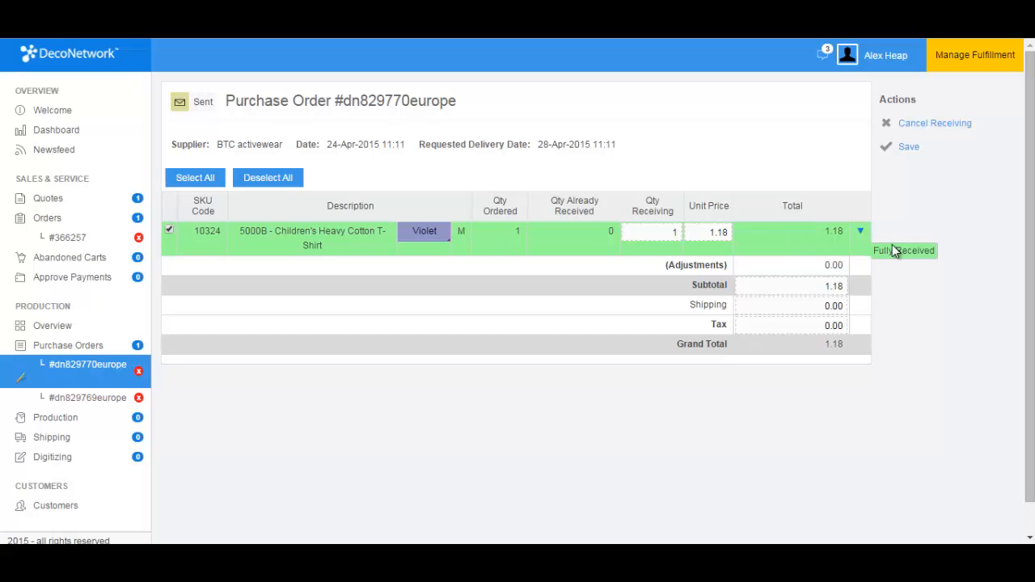
click(909, 149)
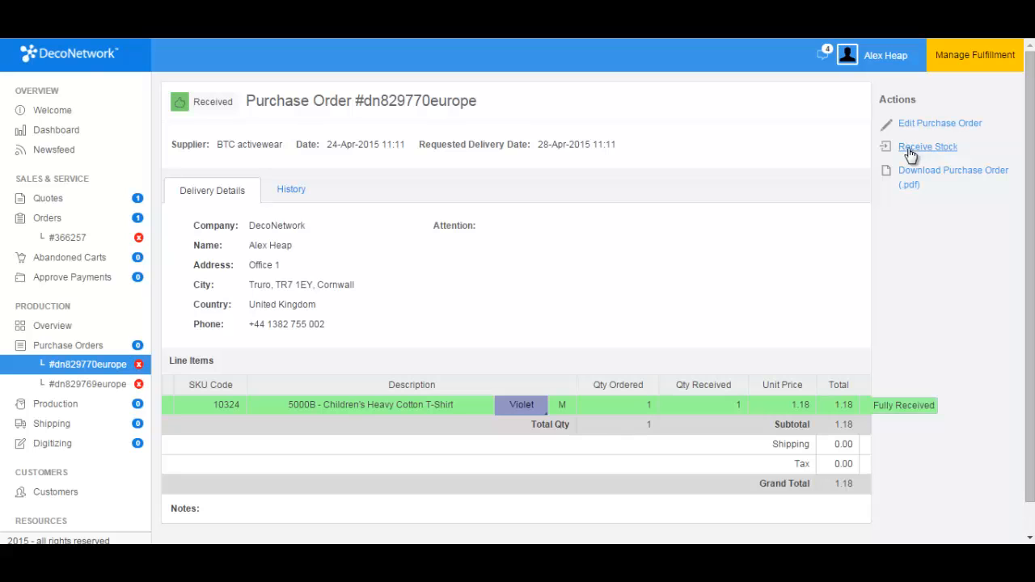
Reopen the customer order and check the production status of its T-shirt line
click(72, 239)
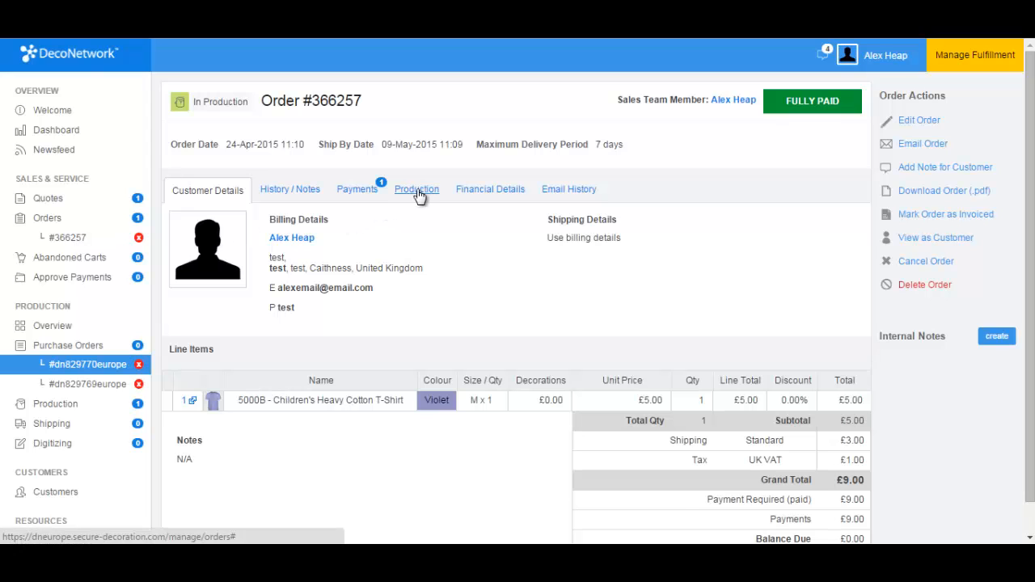
click(418, 194)
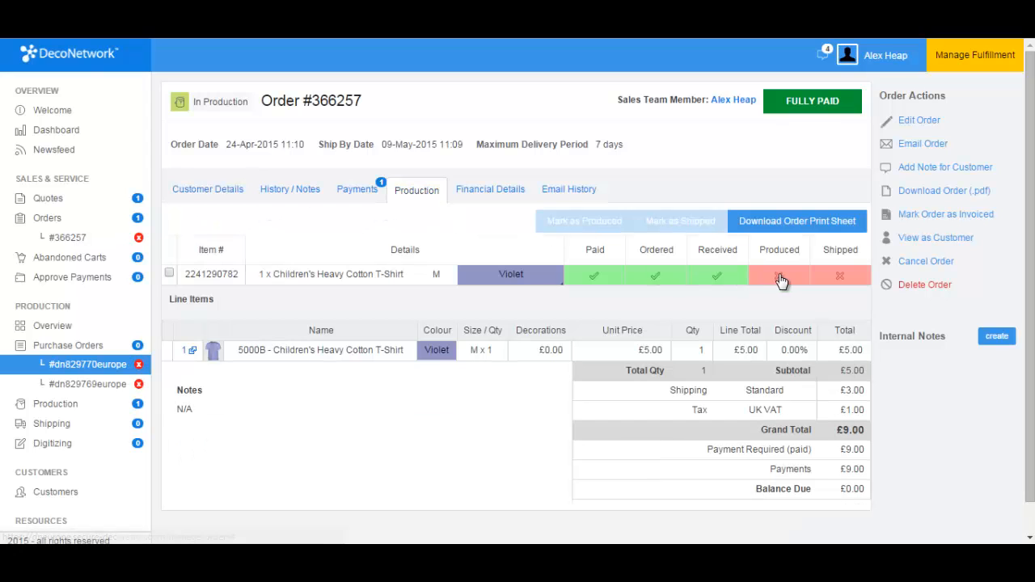